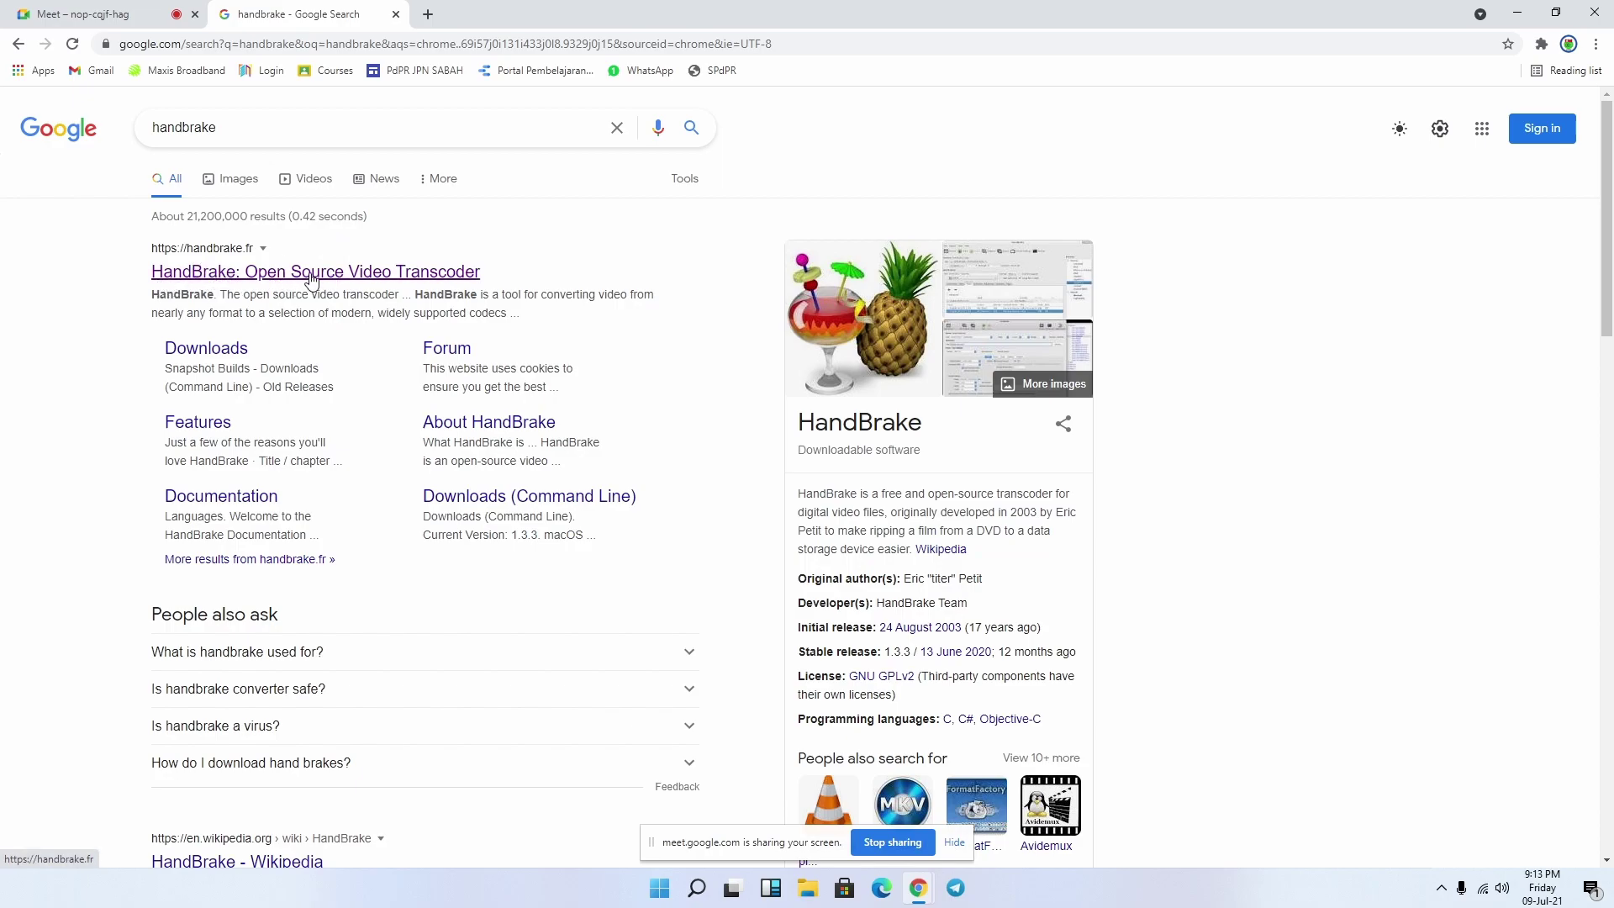
# - Download the HandBrake 1.3.3 Windows installer from handbrake.fr and open its download folder
pyautogui.click(276, 282)
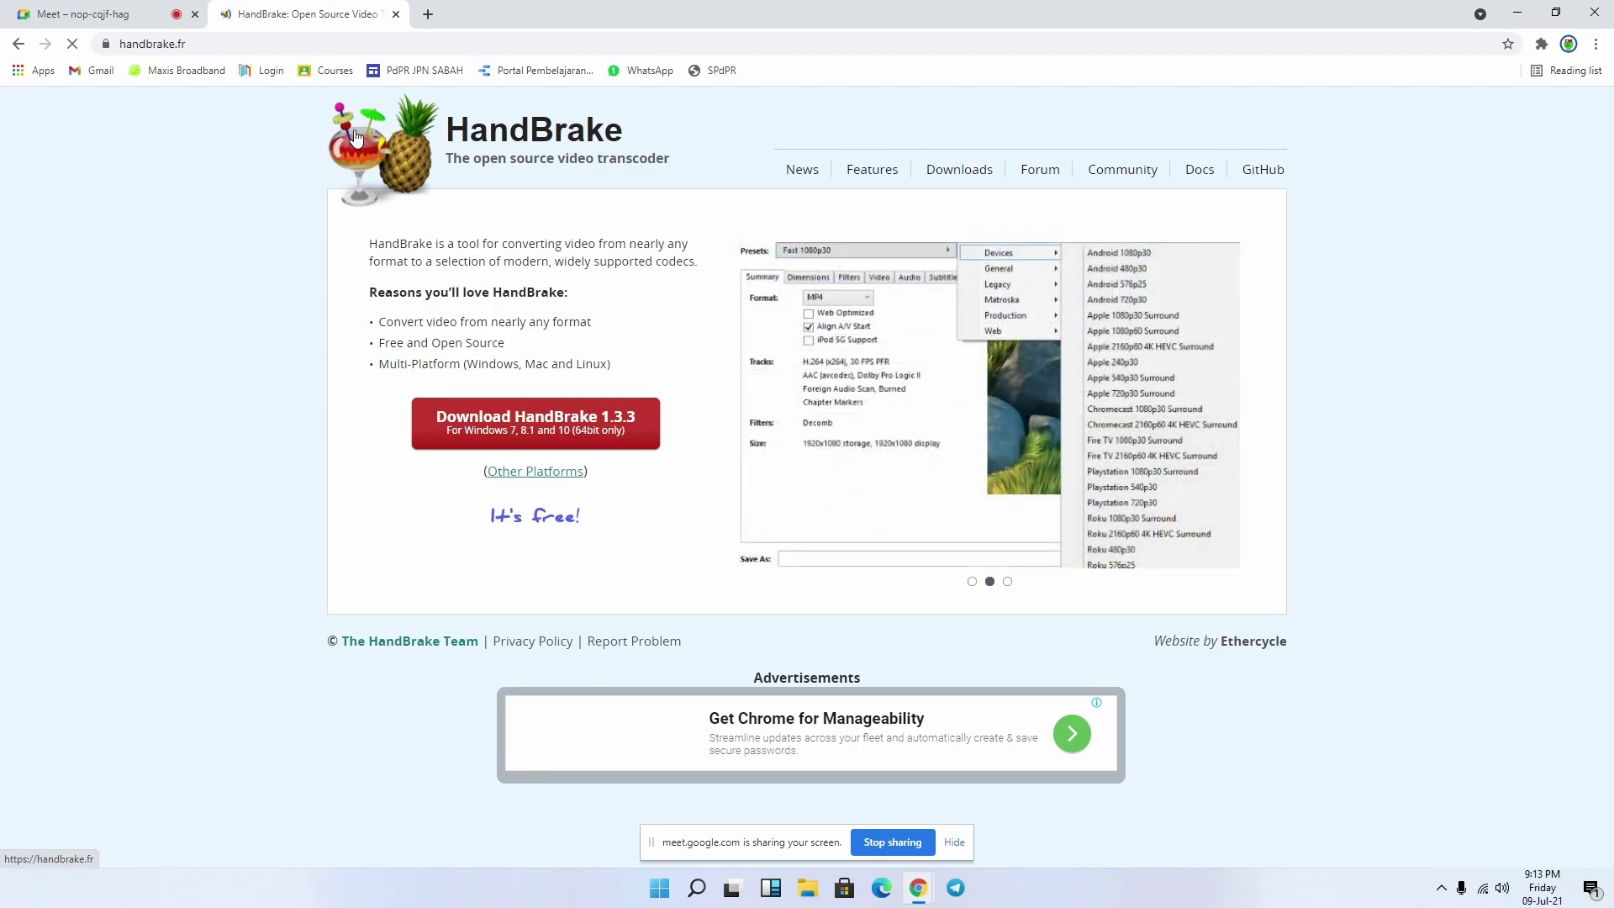
pyautogui.click(530, 427)
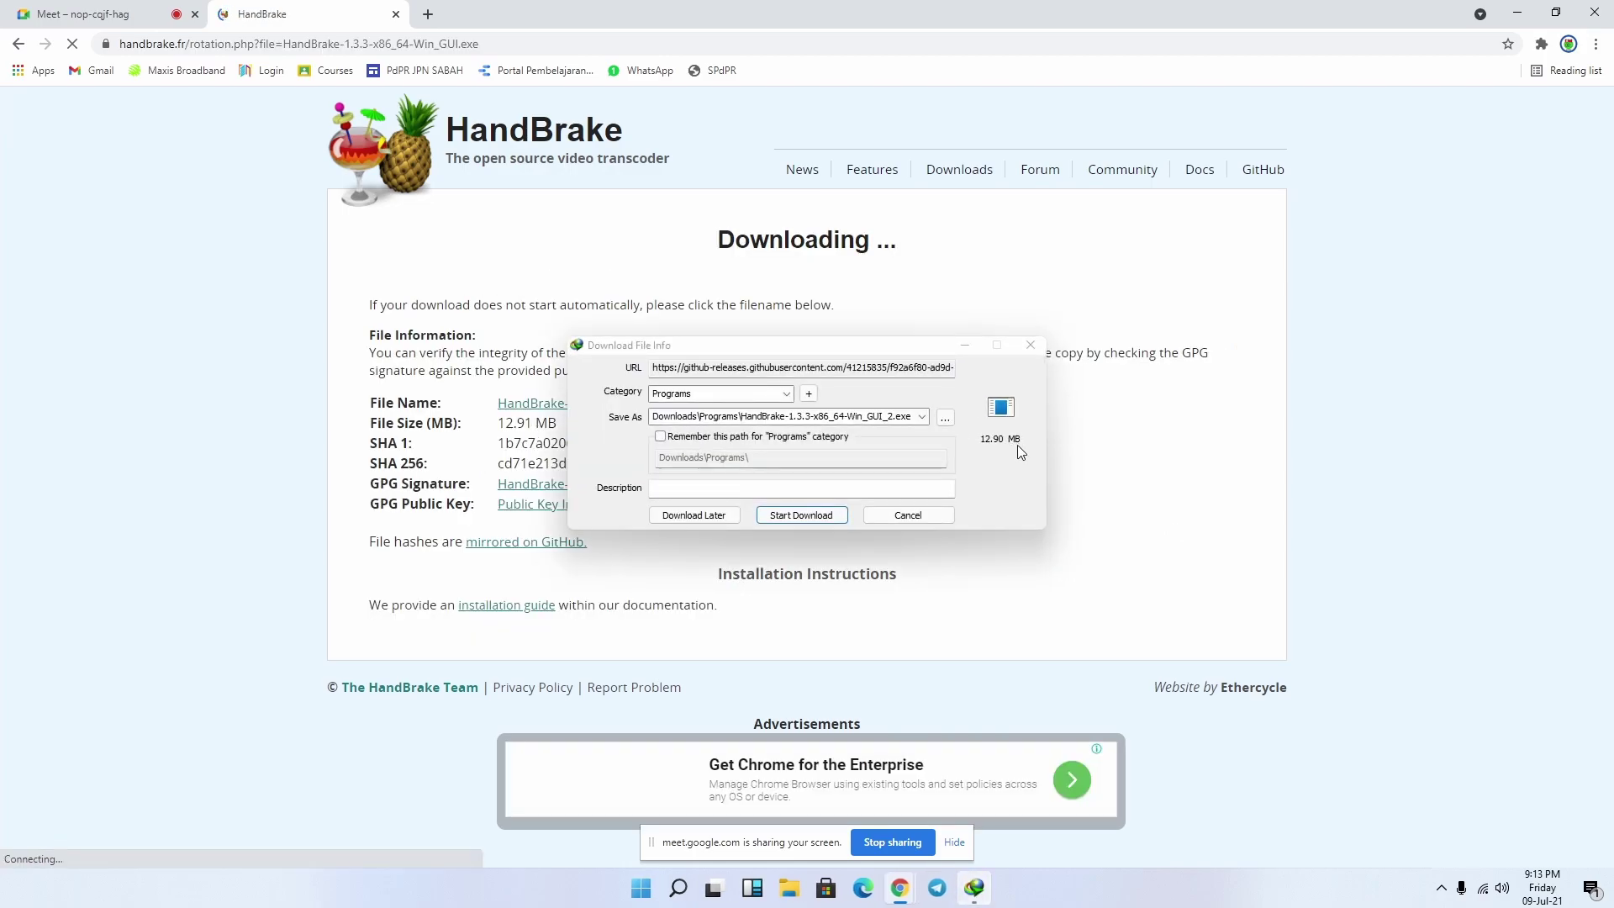
pyautogui.click(811, 516)
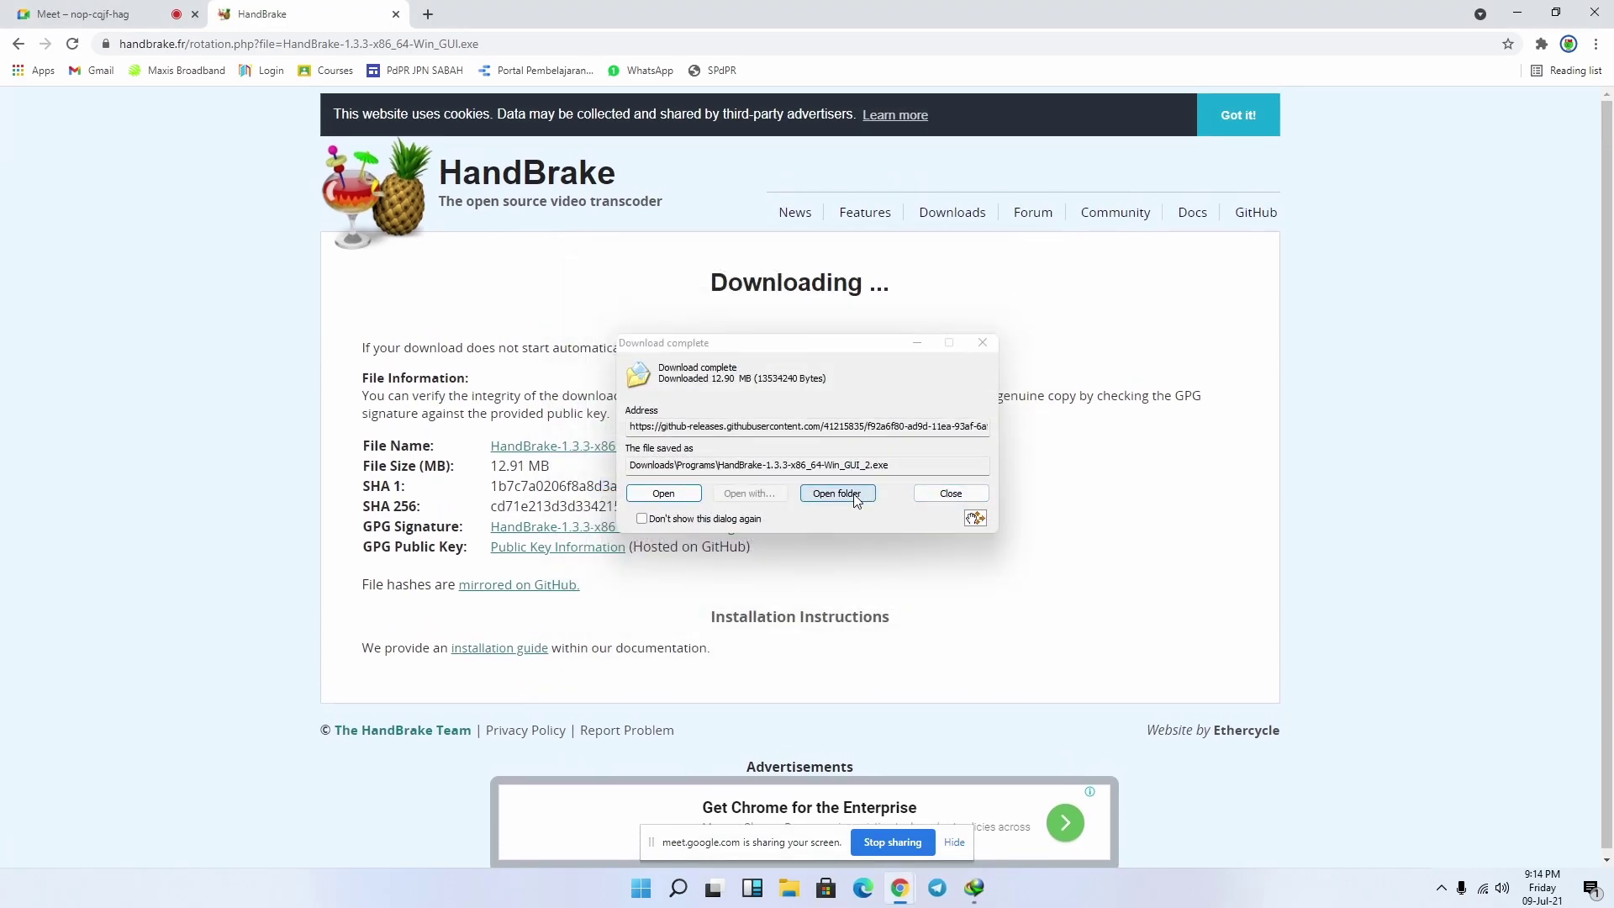
pyautogui.click(856, 497)
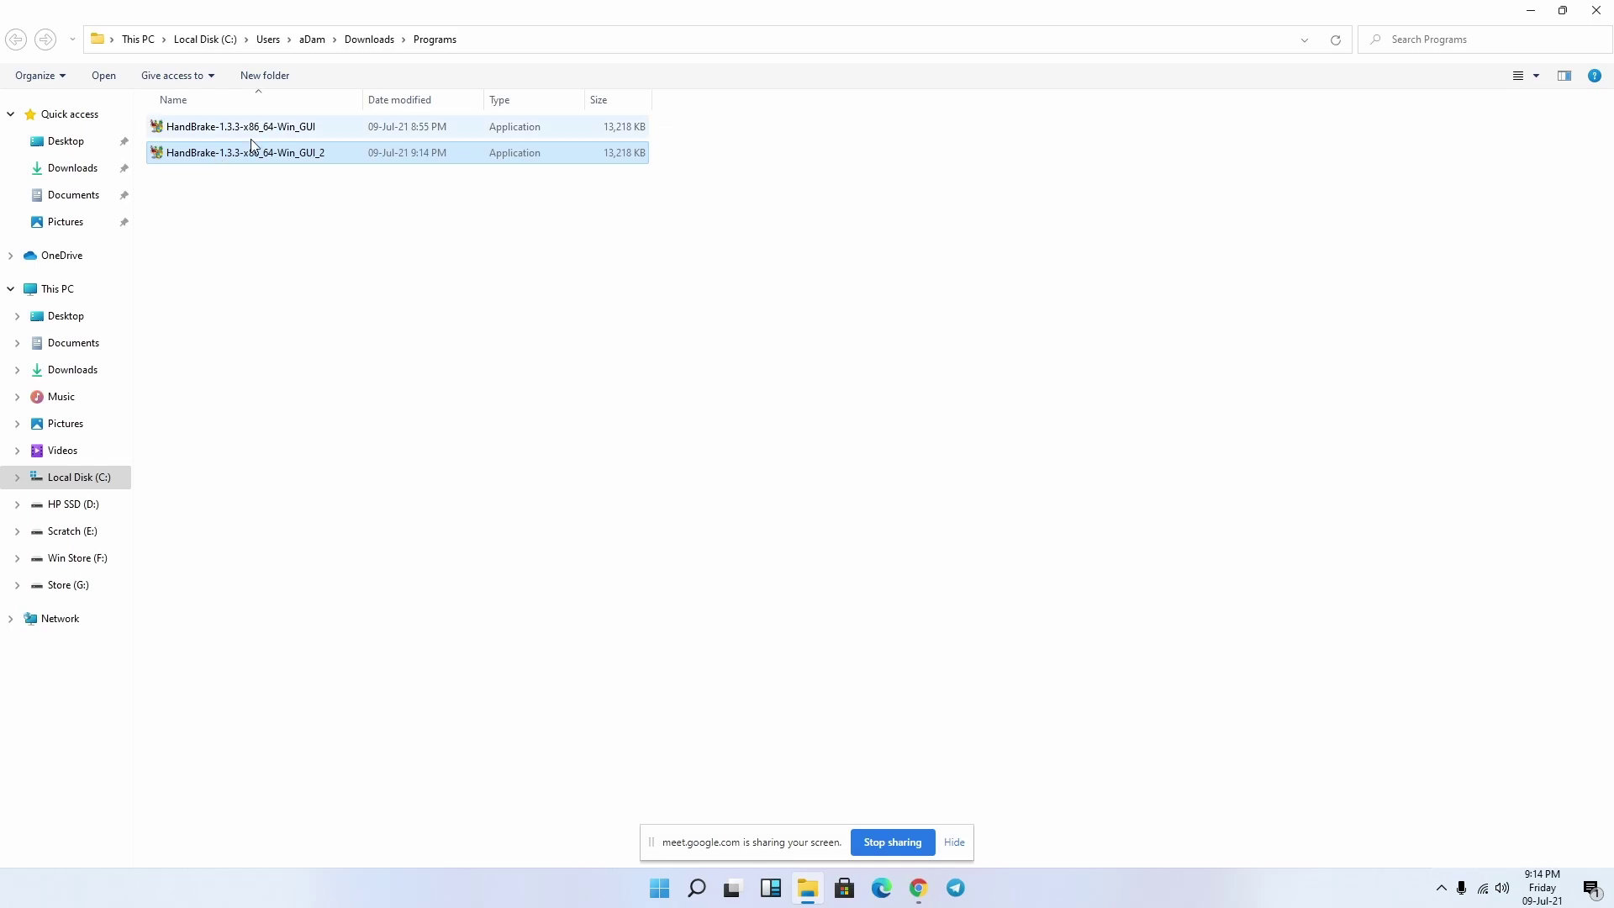
# - Run the HandBrake-1.3.3-x86_64-Win_GUI installer and install it into the default destination folder, finishing the setup
pyautogui.click(260, 128)
pyautogui.rightClick(271, 133)
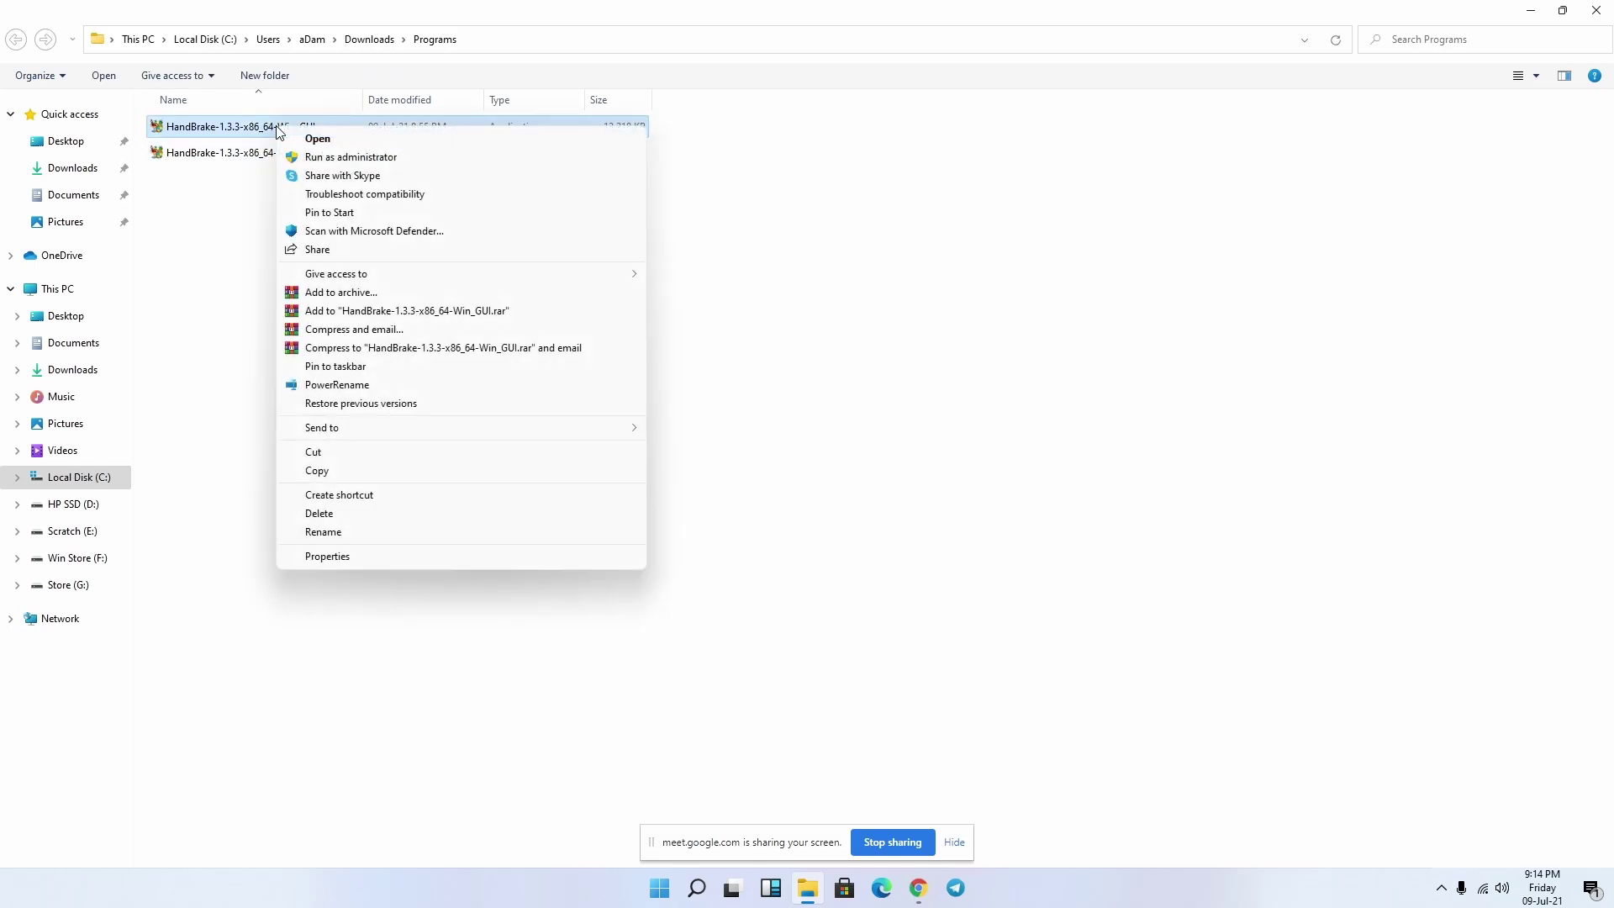
pyautogui.doubleClick(269, 131)
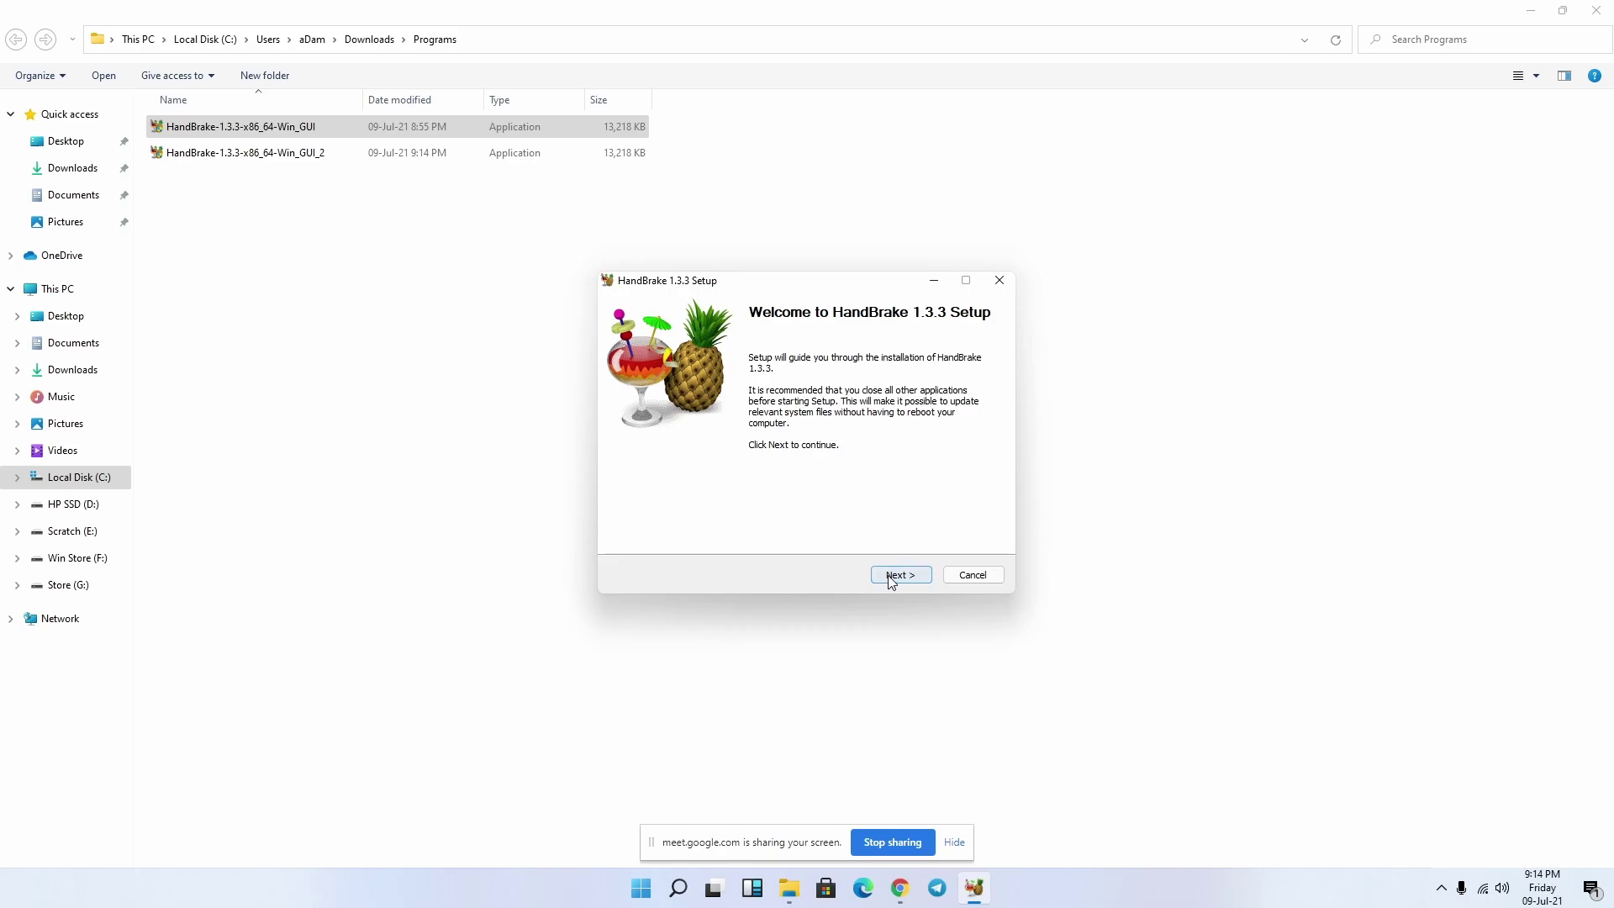
pyautogui.click(891, 576)
pyautogui.click(897, 575)
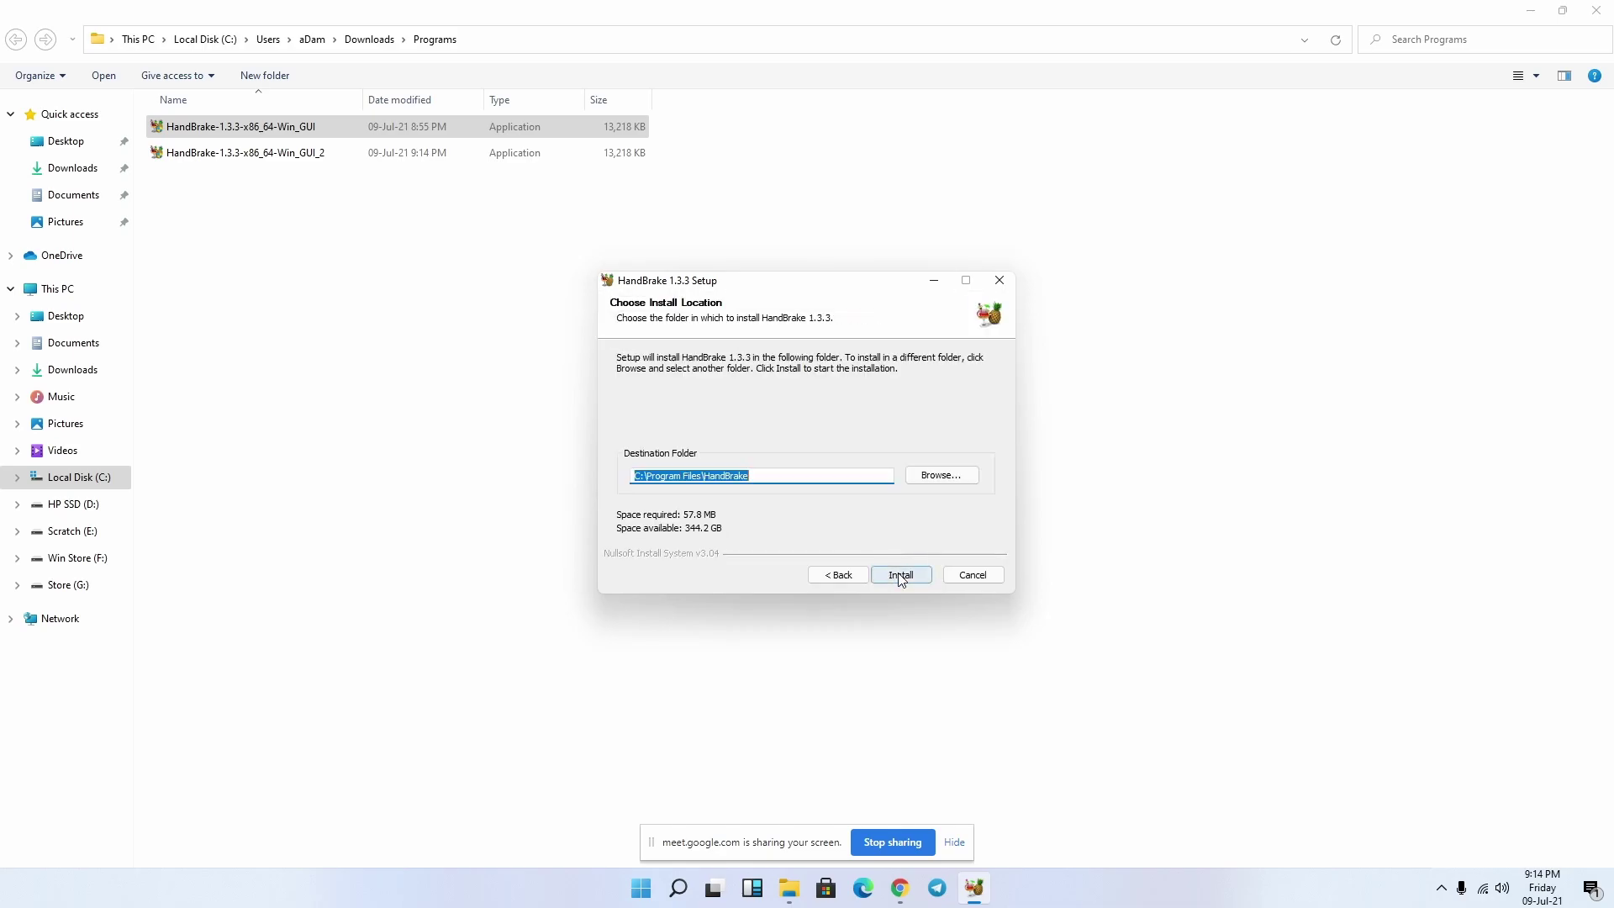
pyautogui.click(898, 574)
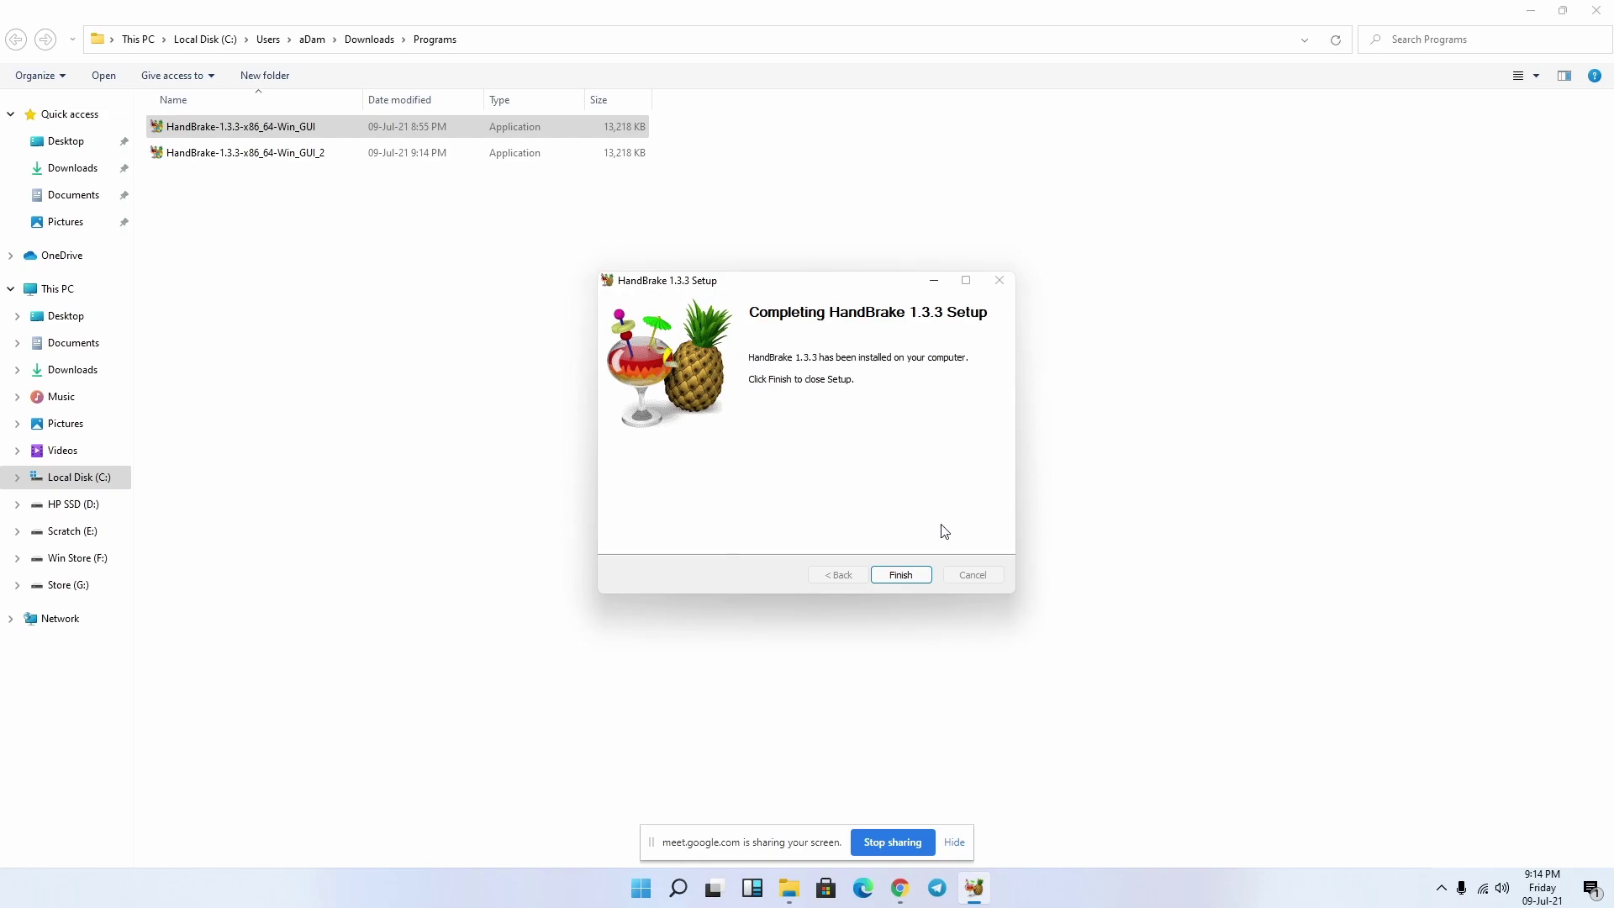
pyautogui.click(906, 575)
# - Close the installer's folder and the HandBrake download page, and minimize the browser to show the desktop
pyautogui.click(1596, 10)
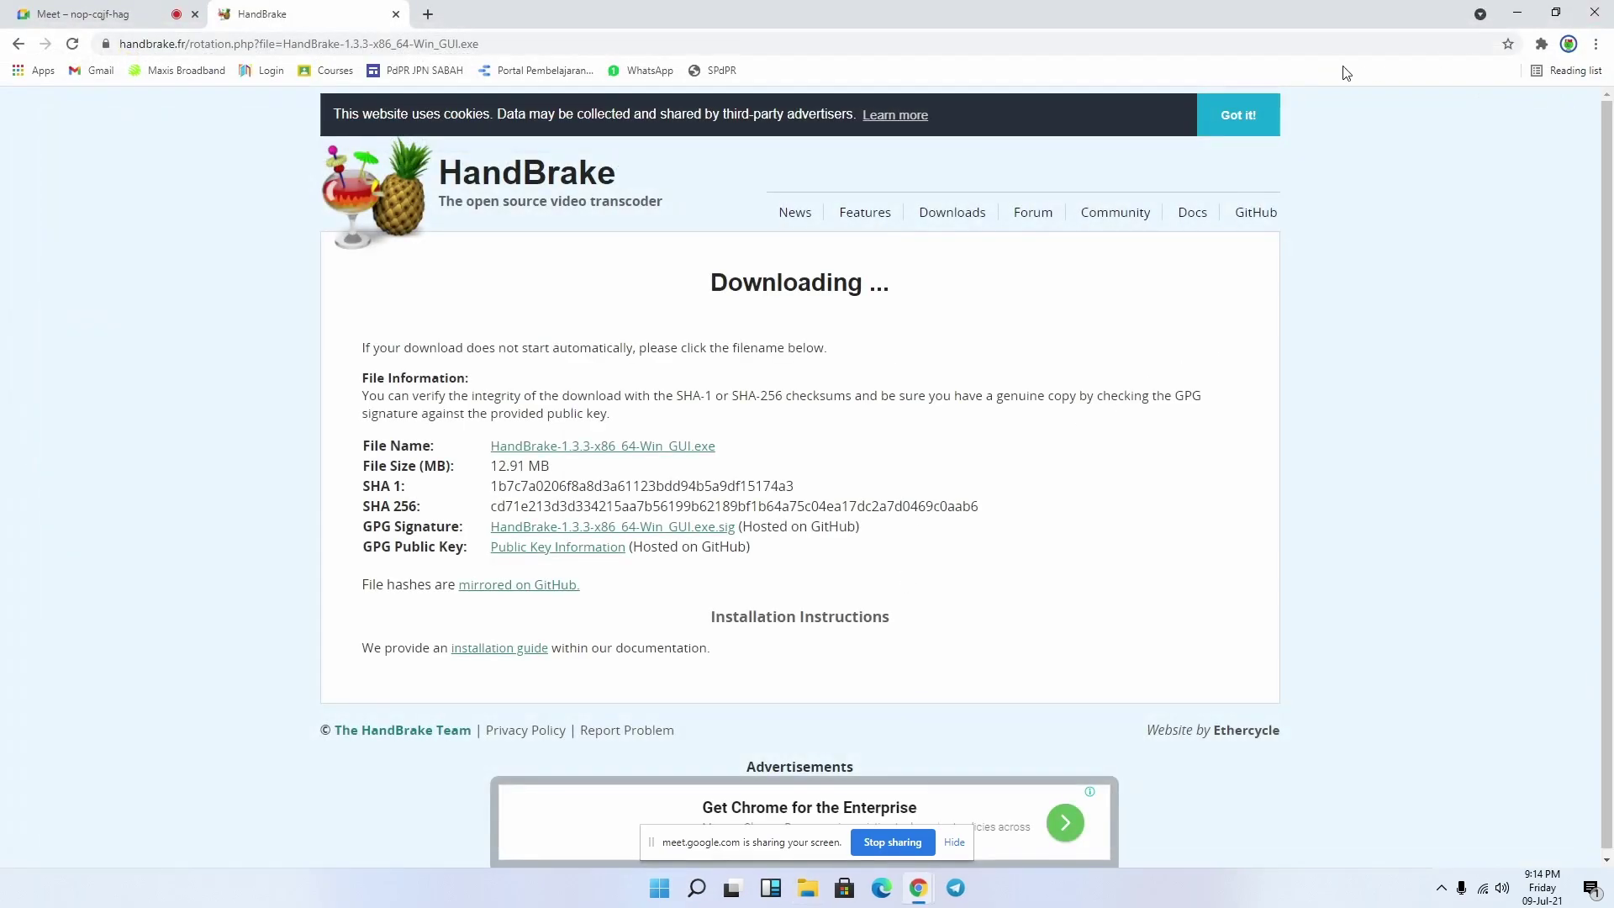
pyautogui.click(396, 15)
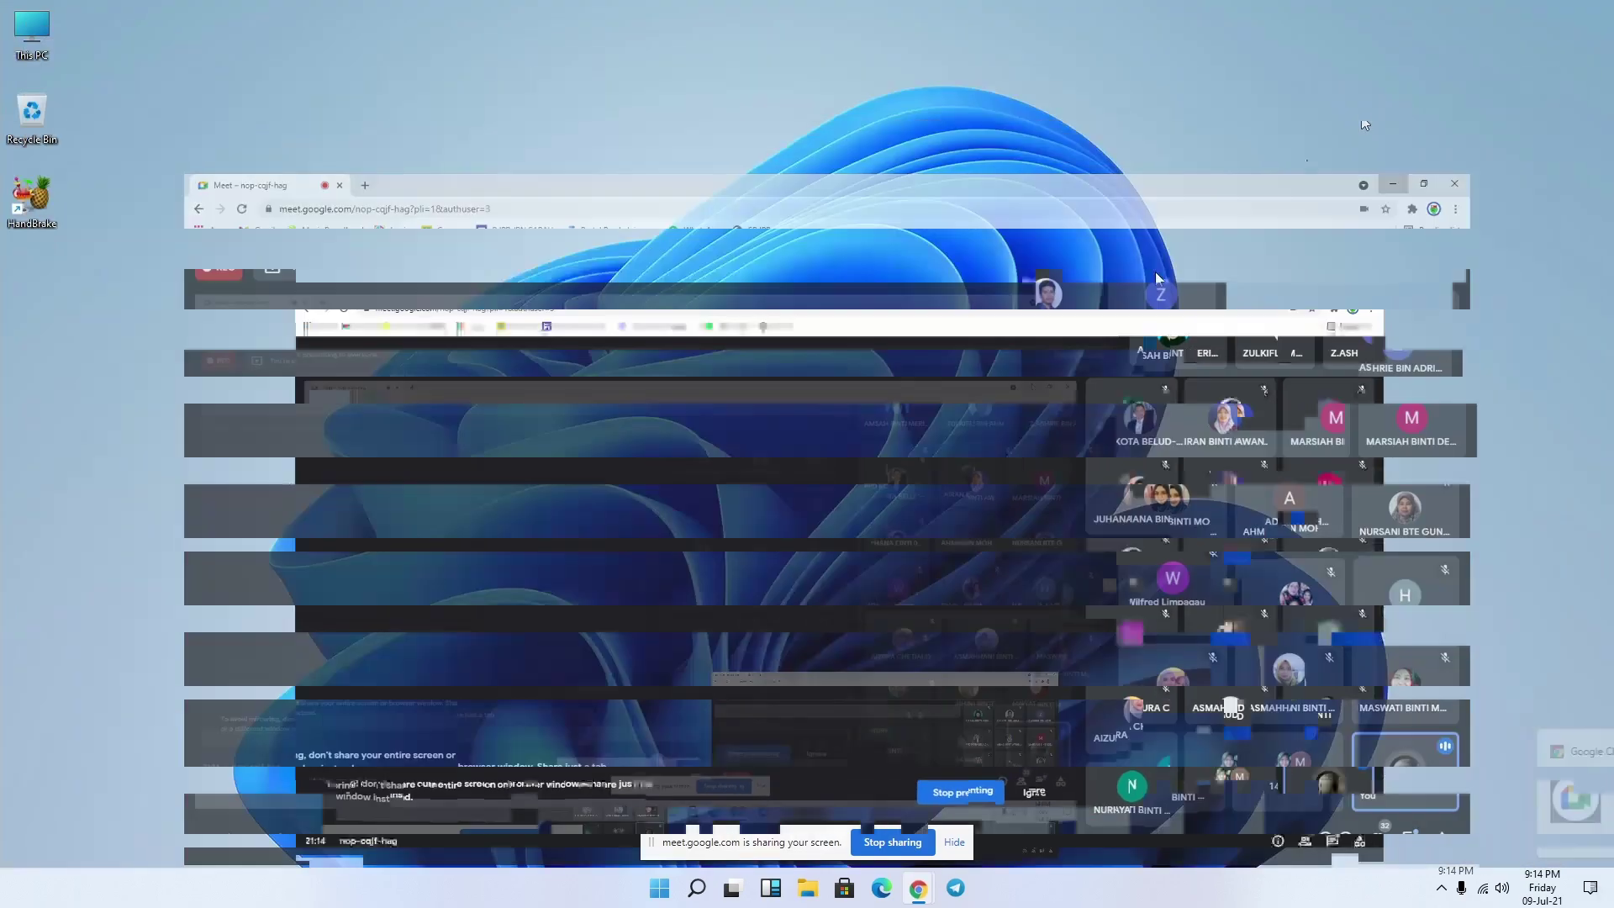
pyautogui.click(1517, 12)
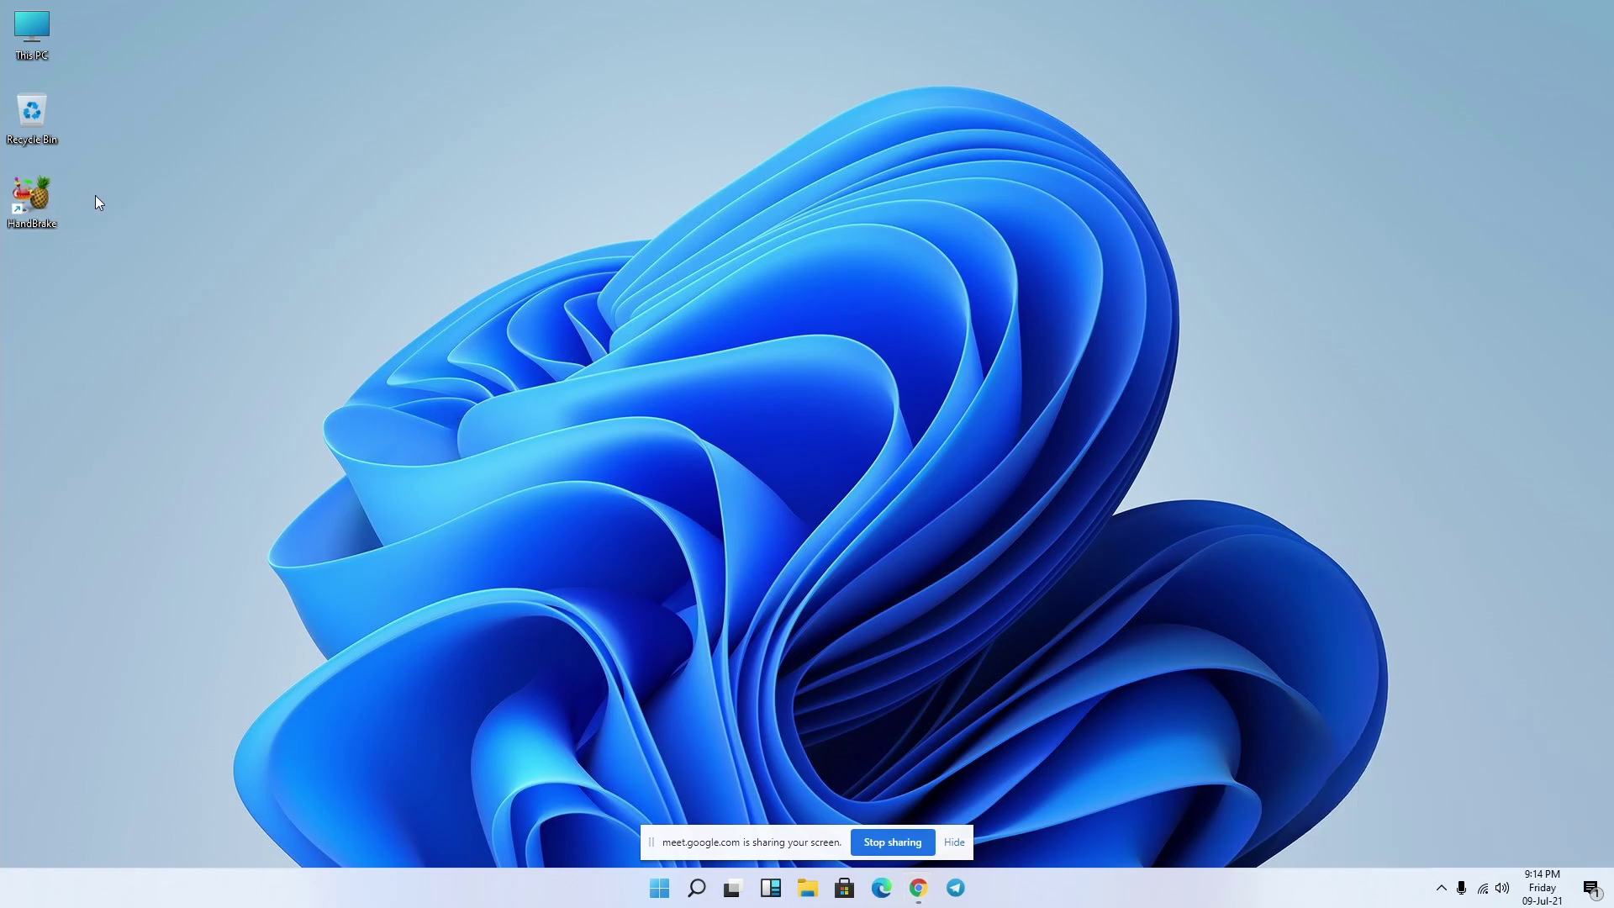
# - Launch HandBrake from the desktop, dismiss its initial source selection and shift its window slightly
pyautogui.doubleClick(39, 200)
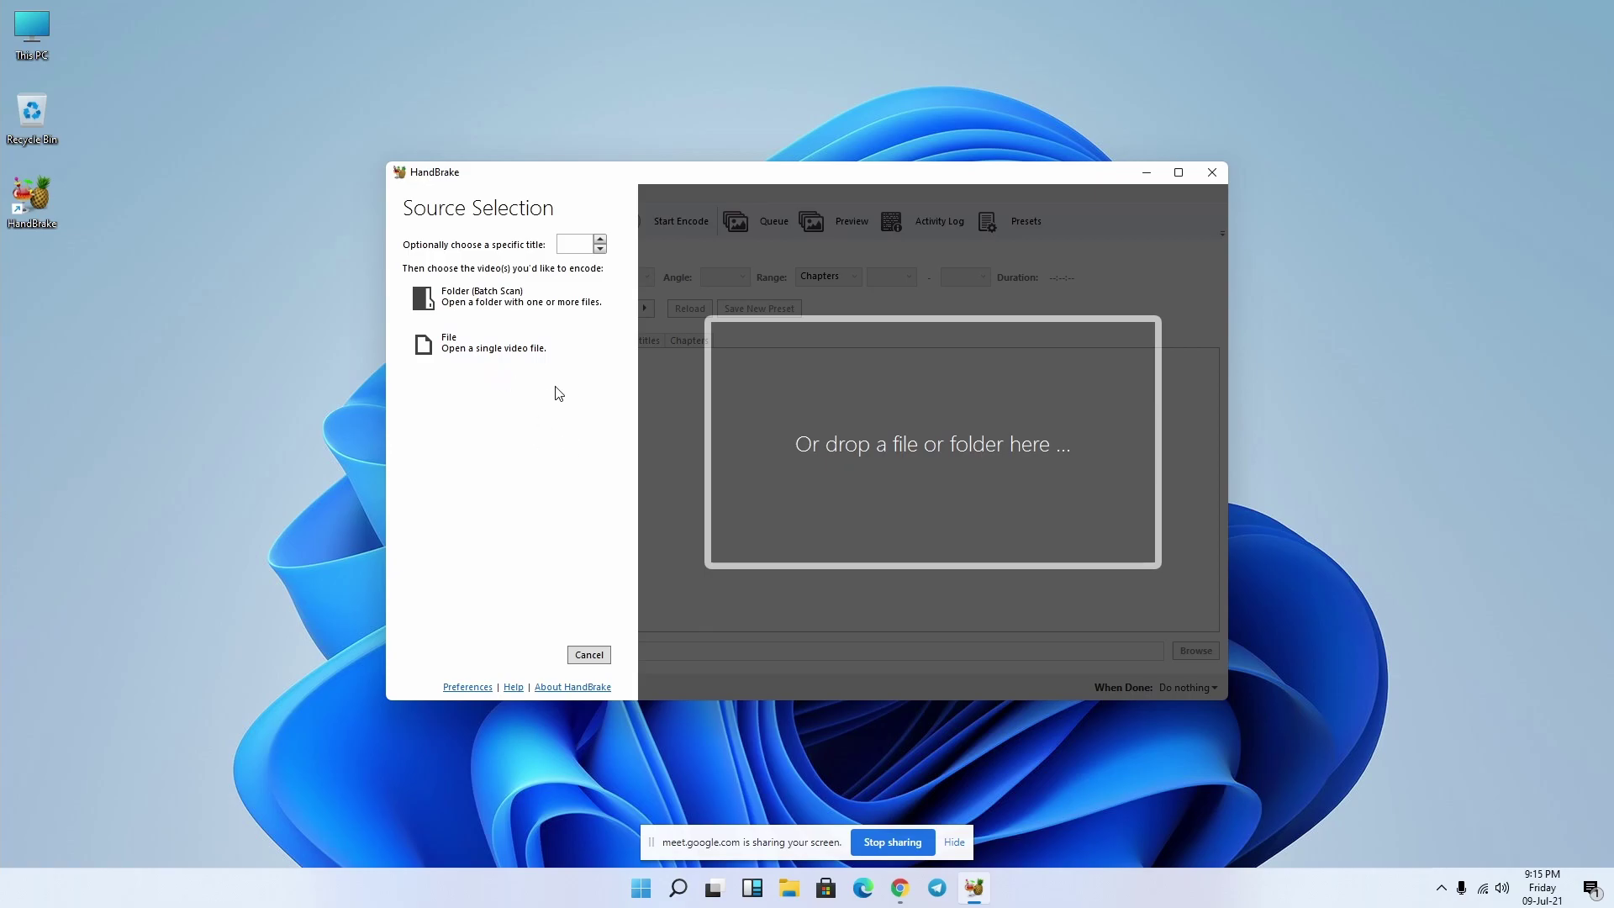
pyautogui.click(588, 656)
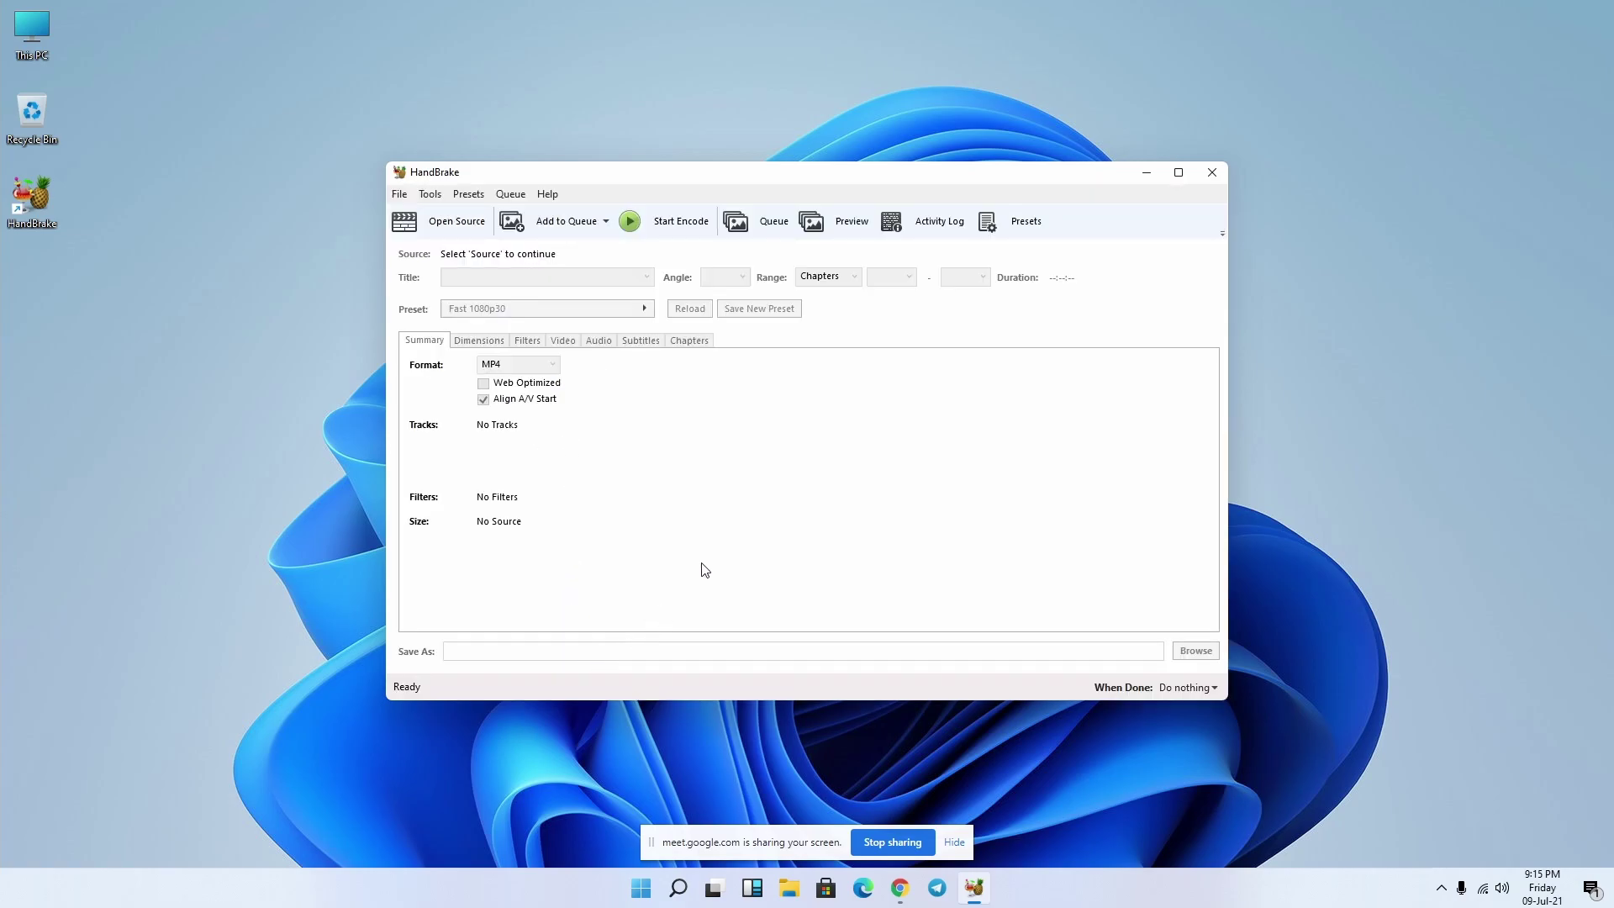
pyautogui.moveTo(873, 180); pyautogui.dragTo(928, 171)
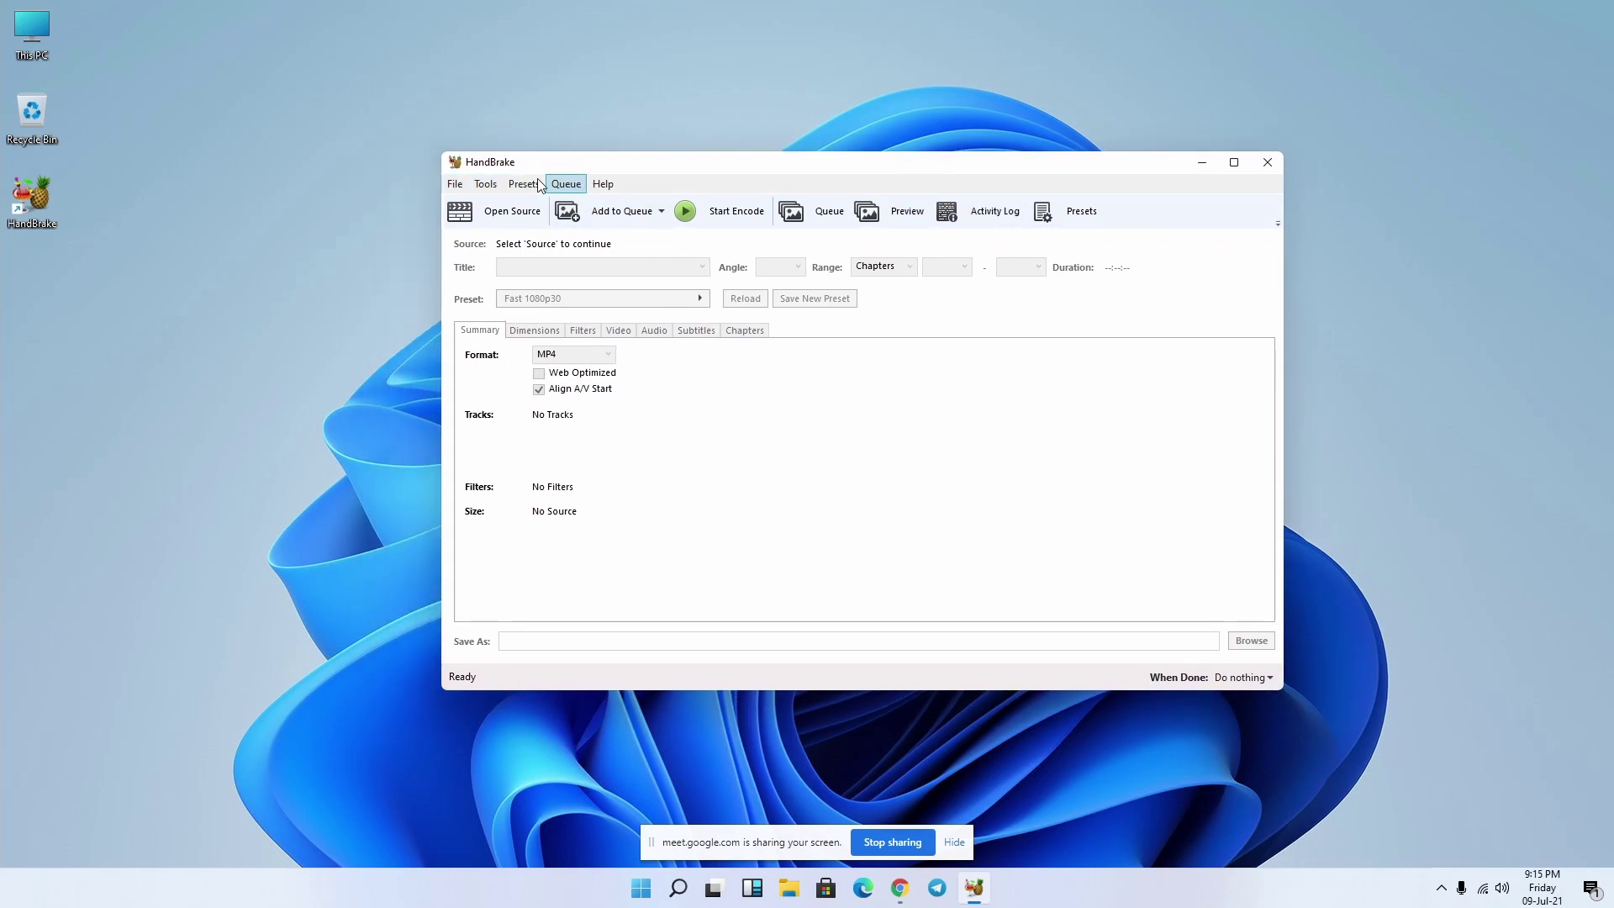
pyautogui.click(454, 184)
pyautogui.click(487, 187)
pyautogui.click(496, 217)
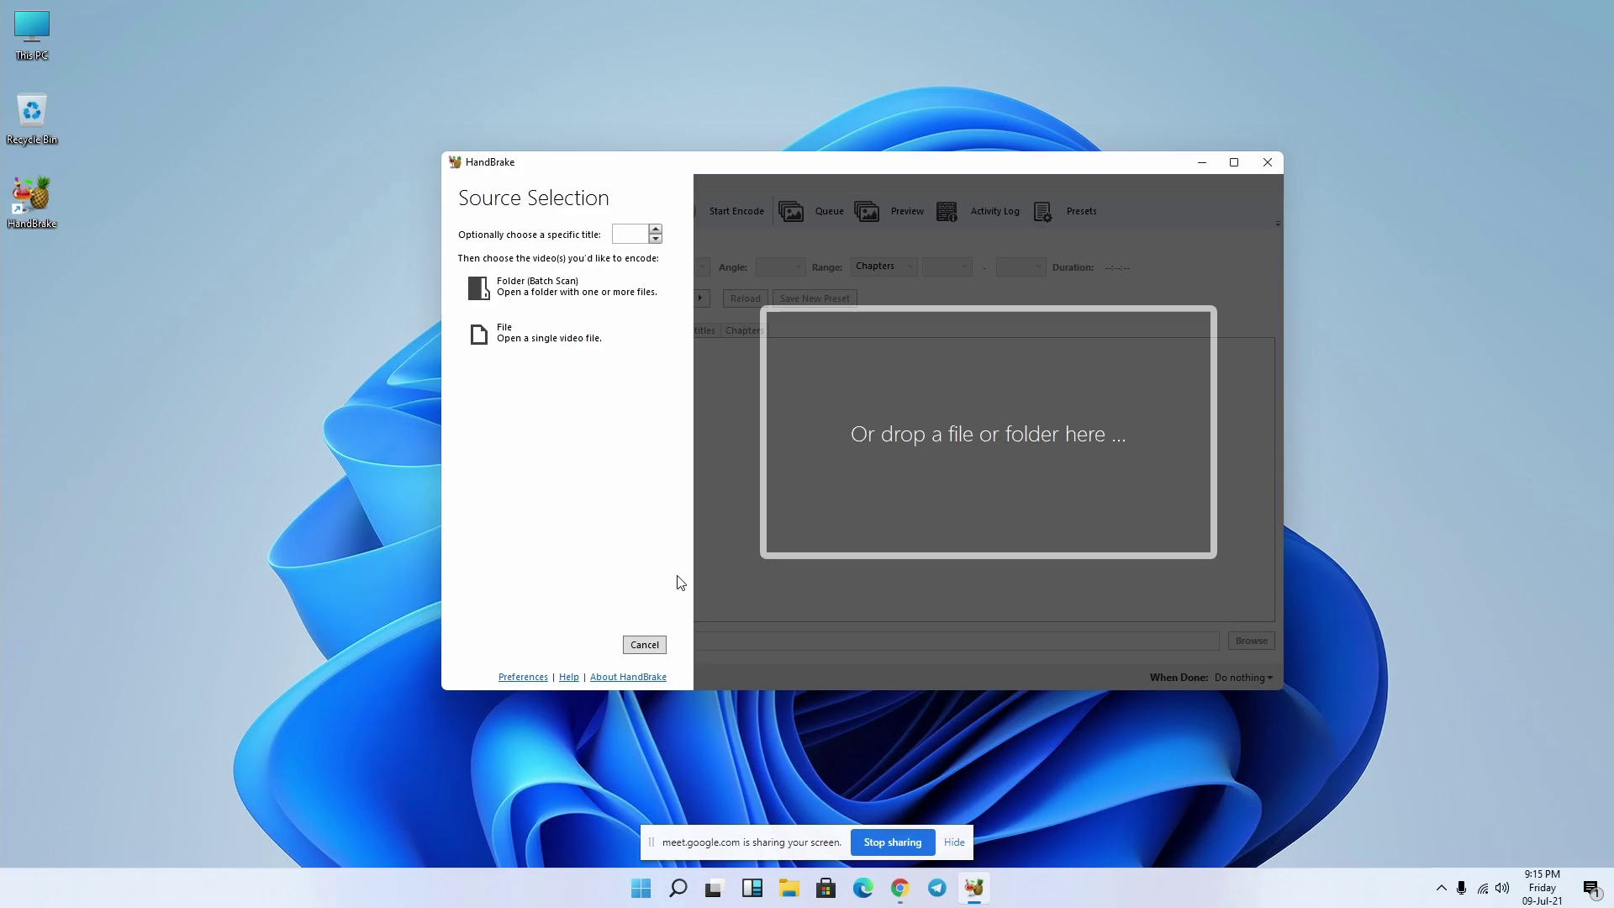
pyautogui.click(643, 645)
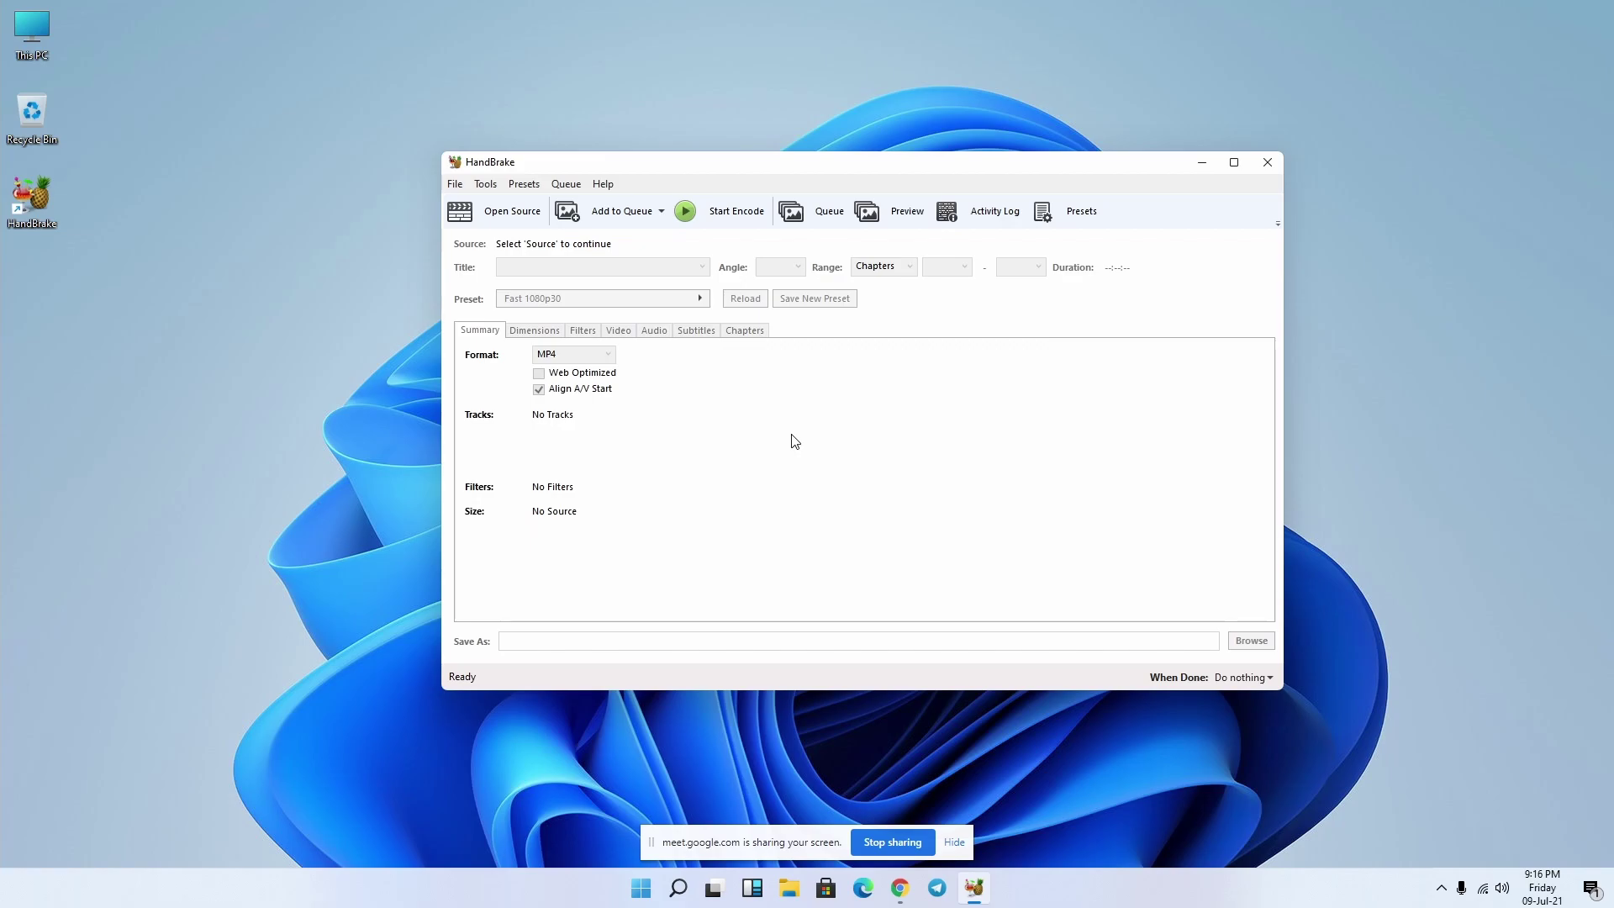
# - Open the source selection and try picking the Penataran SPdPR video on drive D:, cancelling the file choice
pyautogui.click(504, 213)
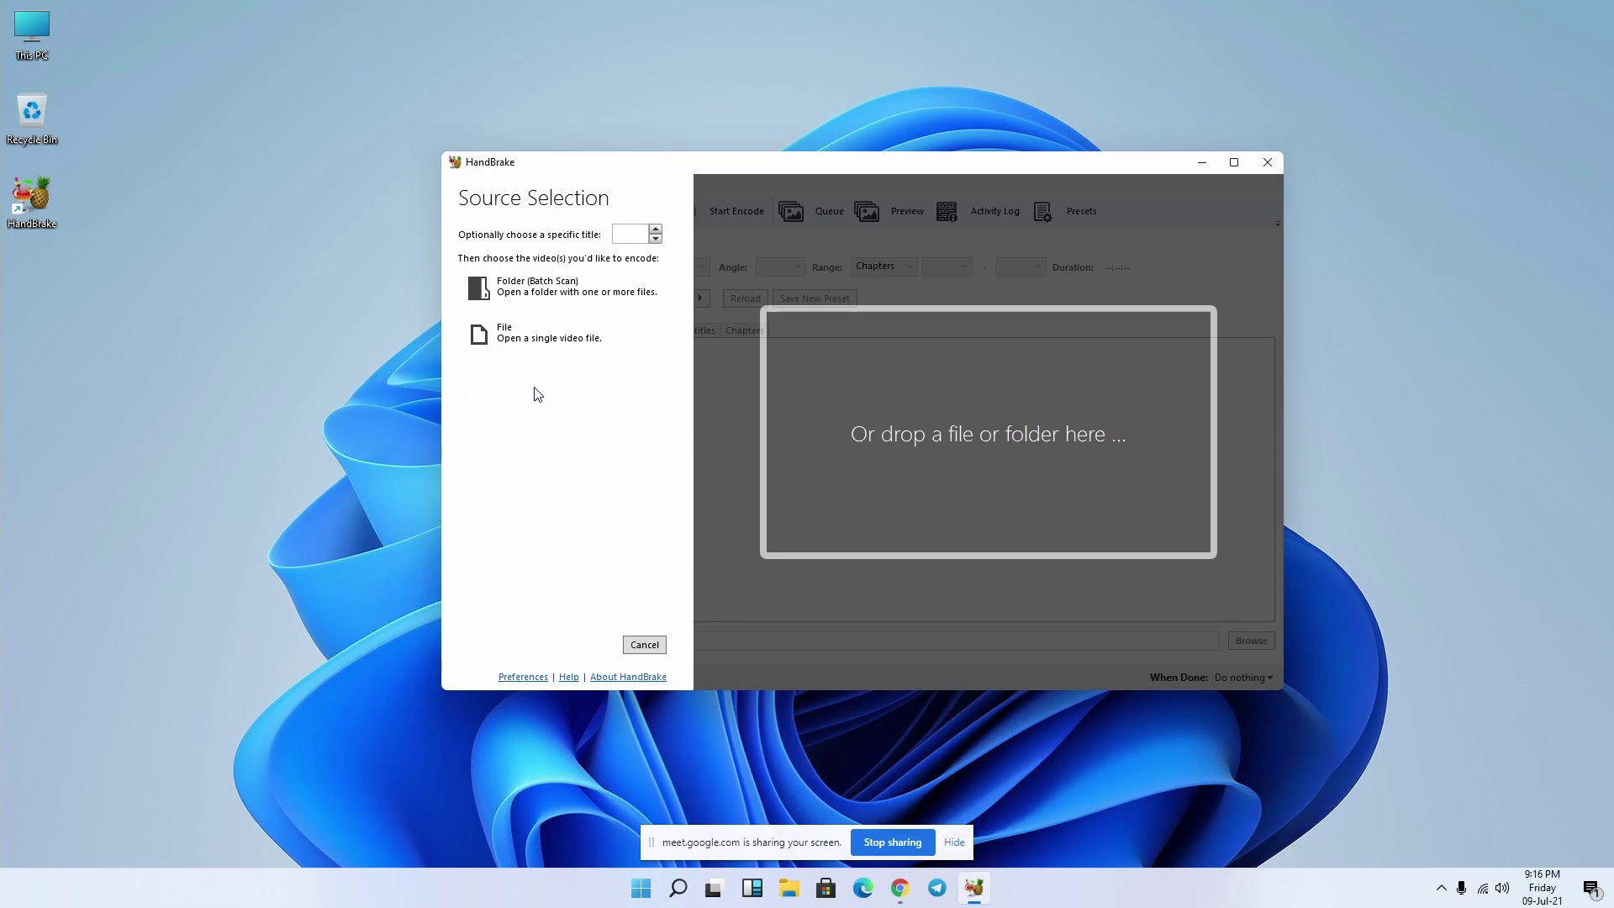
pyautogui.click(552, 344)
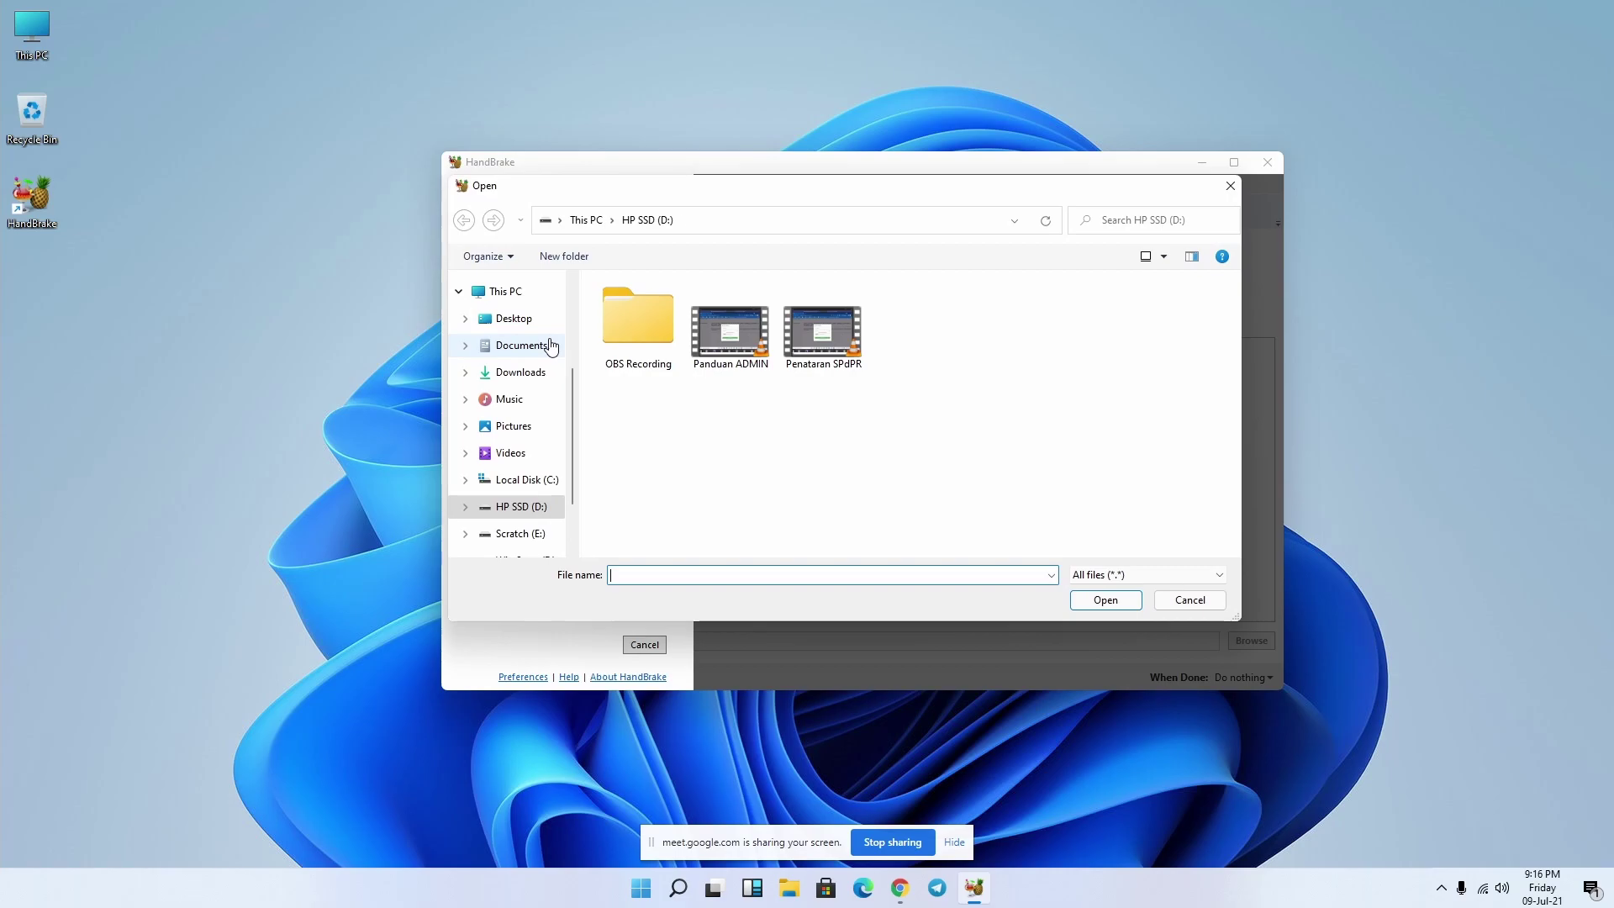
pyautogui.click(832, 361)
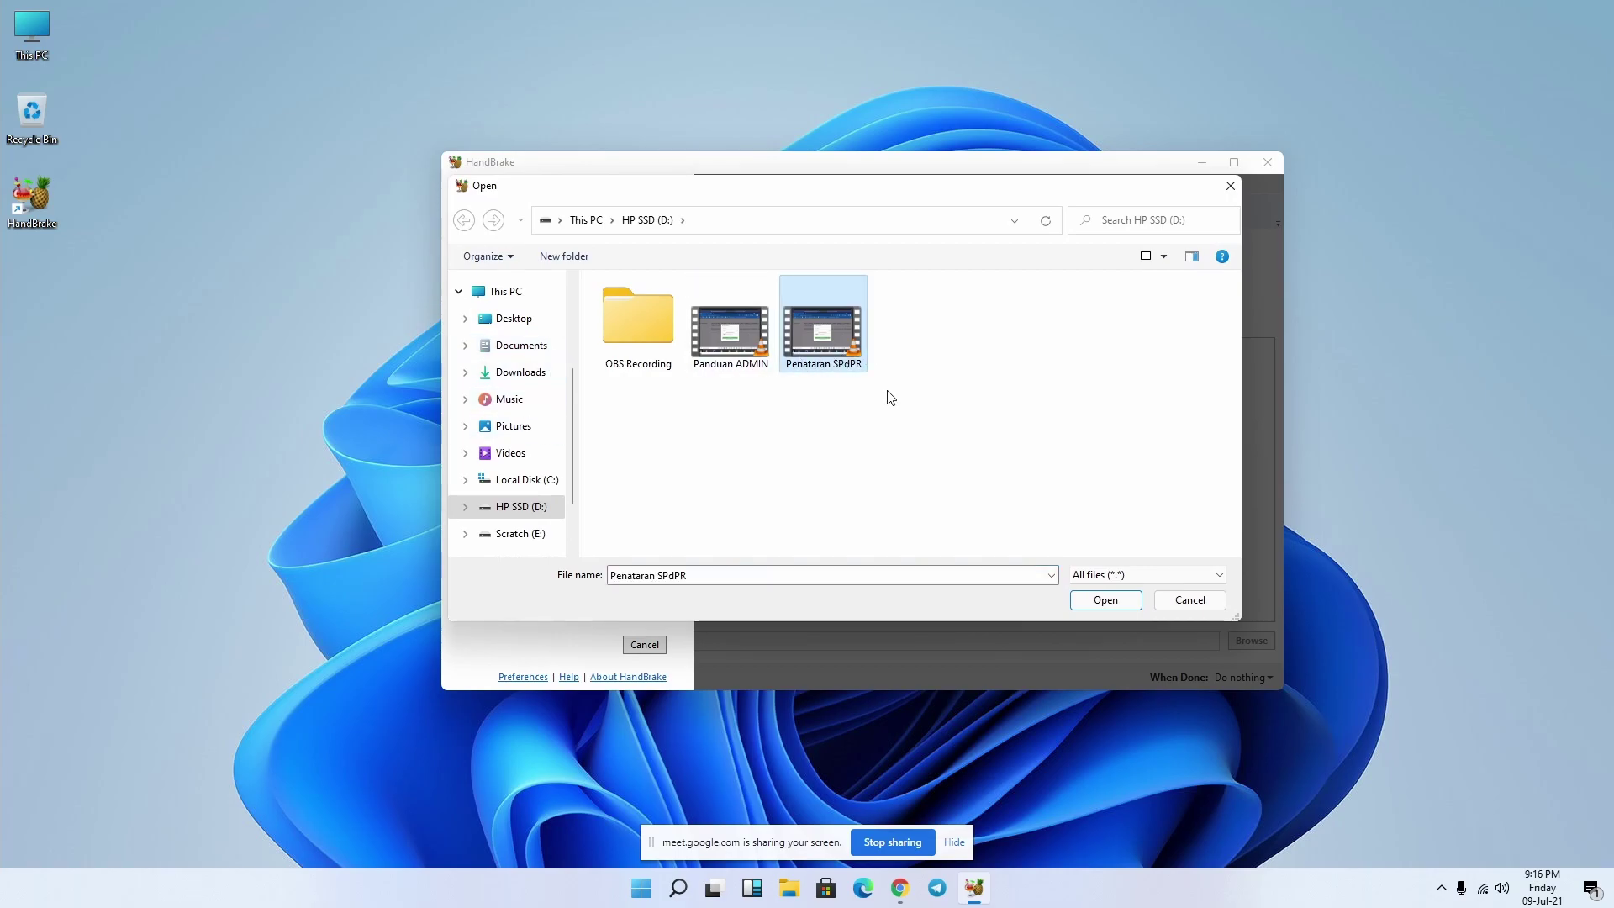
pyautogui.click(1177, 601)
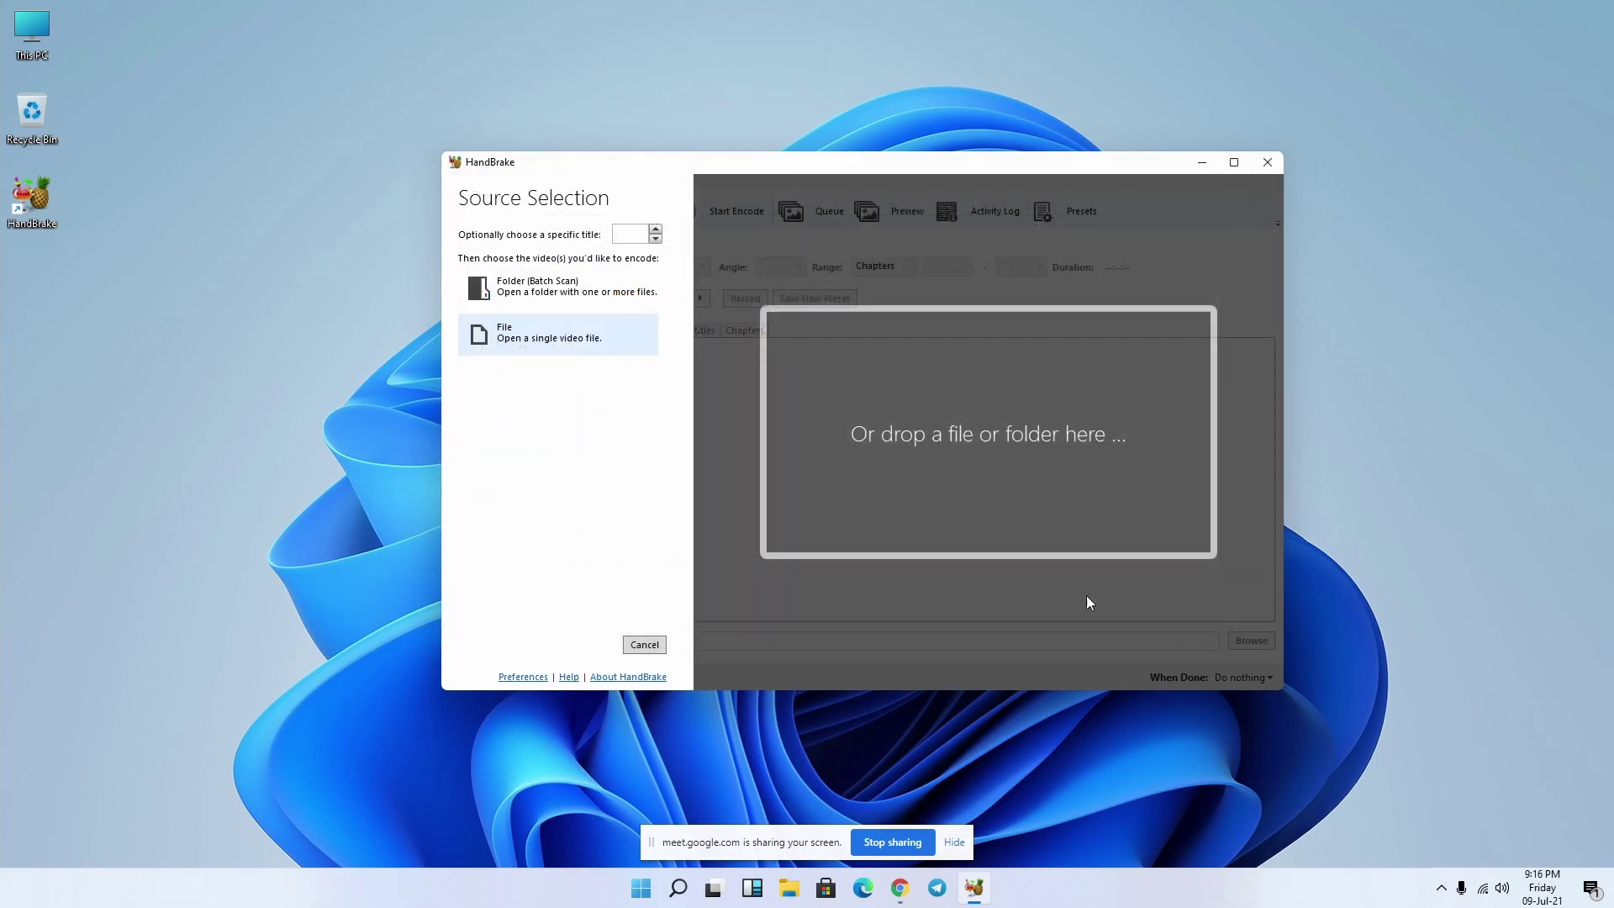
# - Switch to File Explorer and check the file size and video details of Penataran SPdPR on drive D:
pyautogui.click(799, 886)
pyautogui.doubleClick(490, 222)
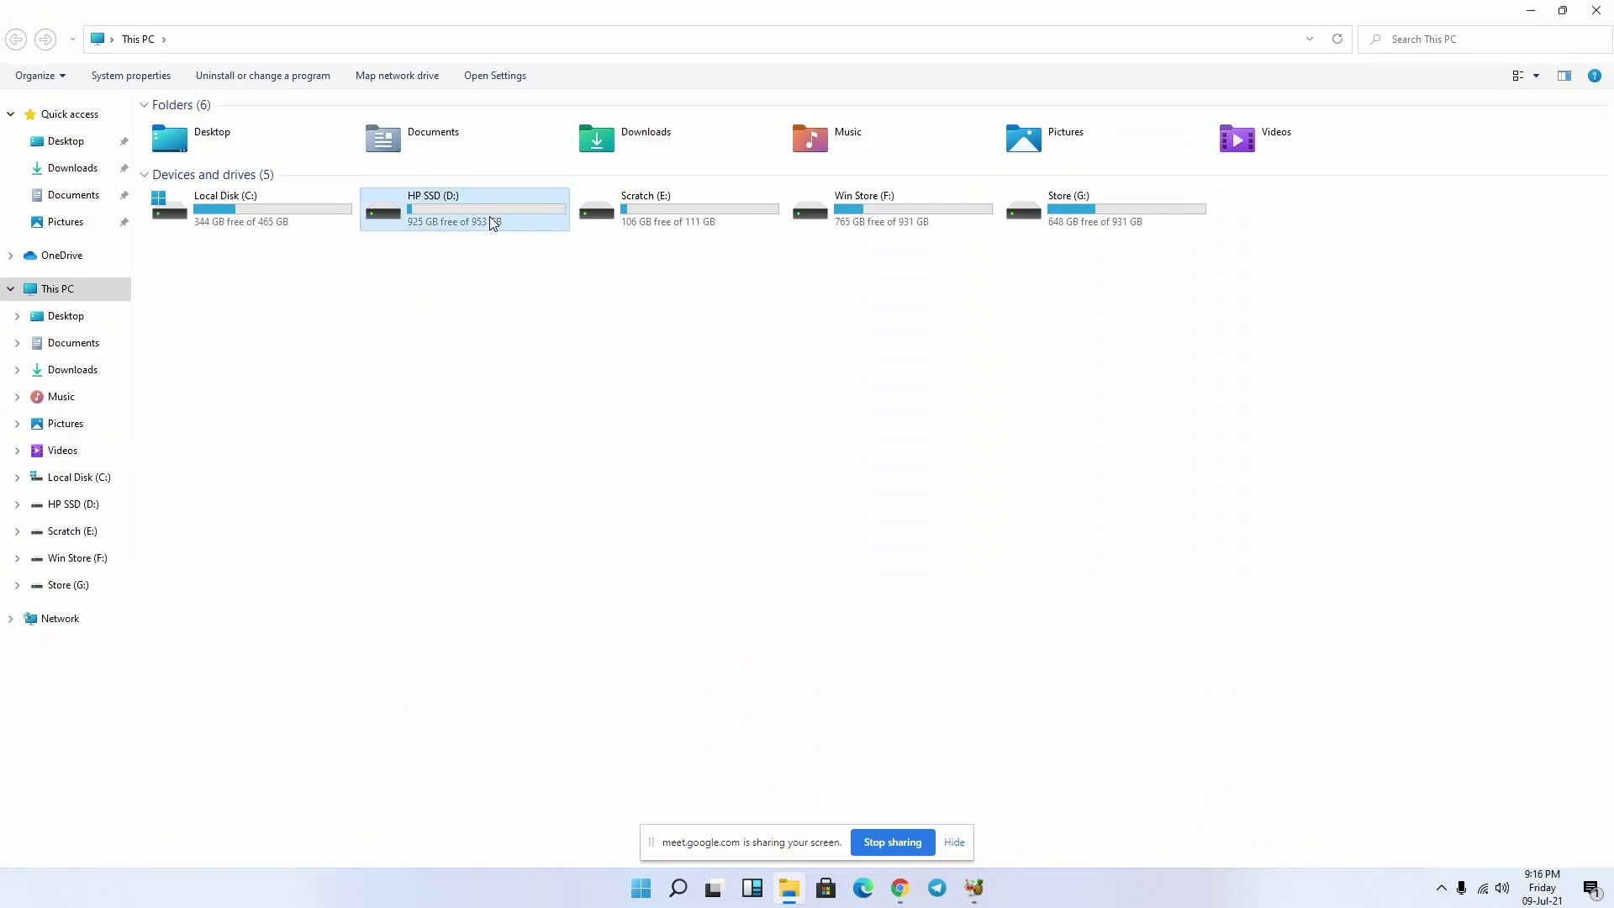
pyautogui.rightClick(392, 180)
pyautogui.click(524, 585)
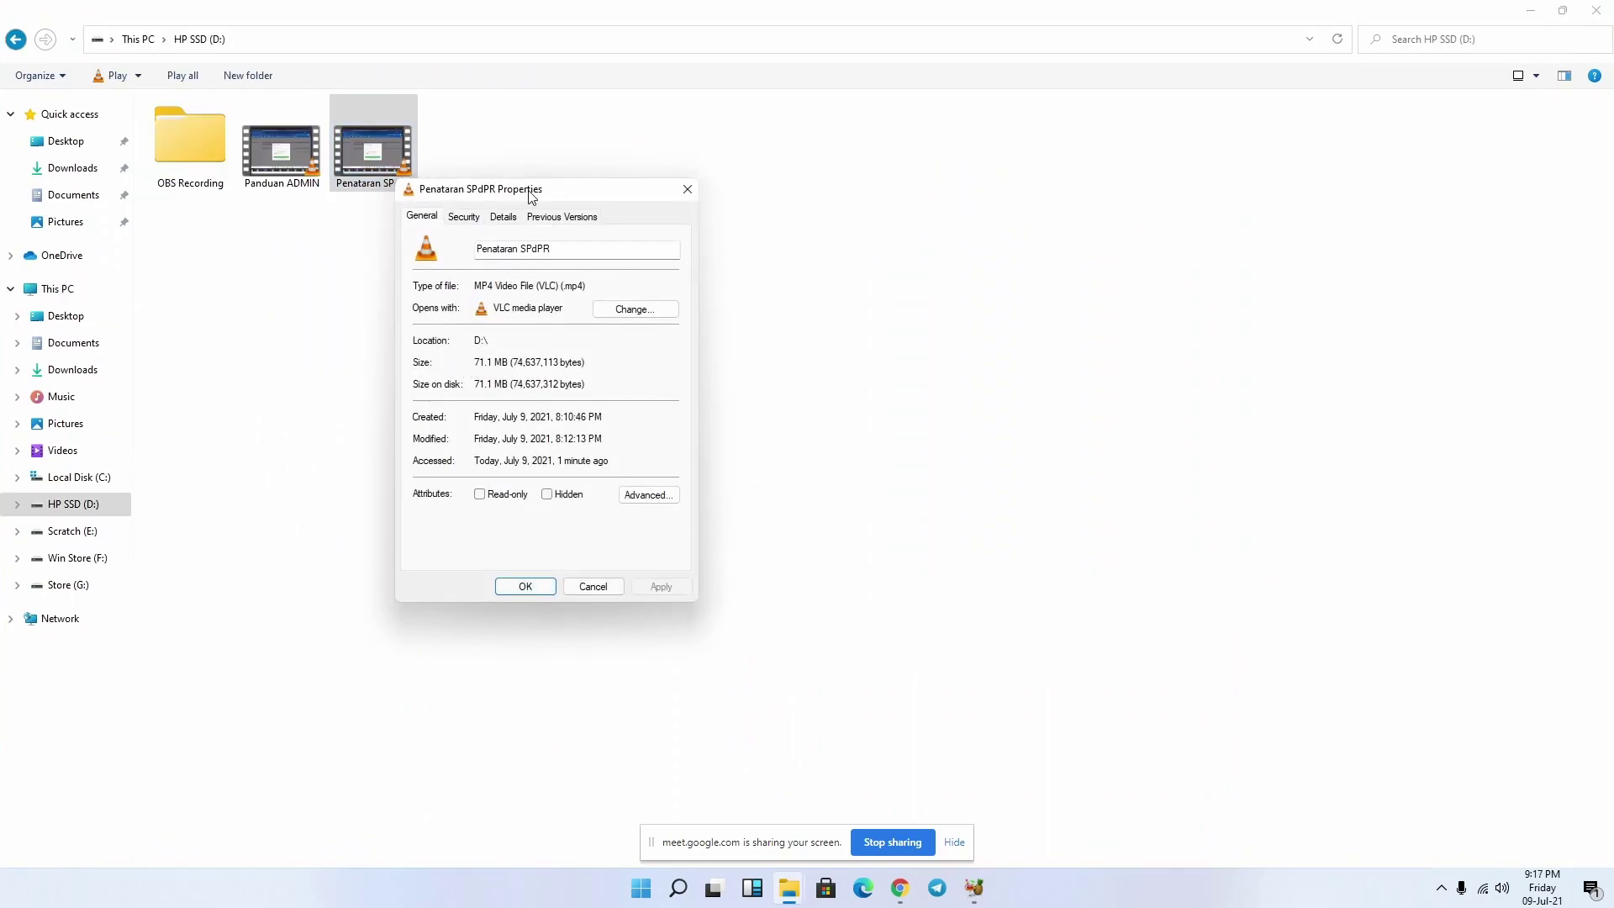
pyautogui.moveTo(528, 190); pyautogui.dragTo(613, 180)
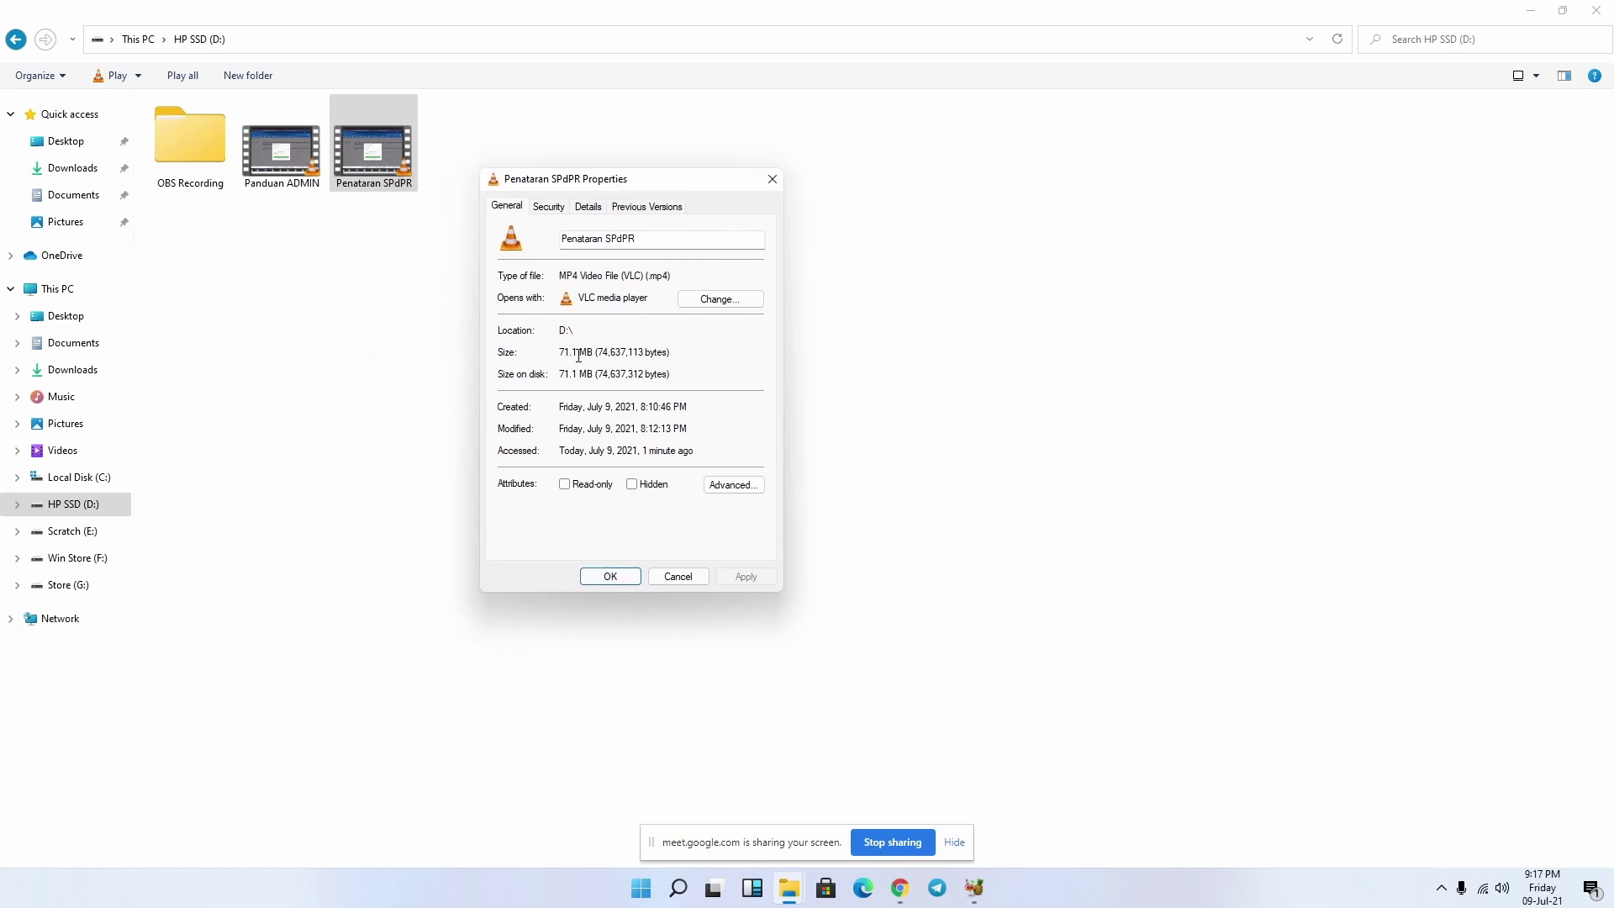
pyautogui.click(589, 206)
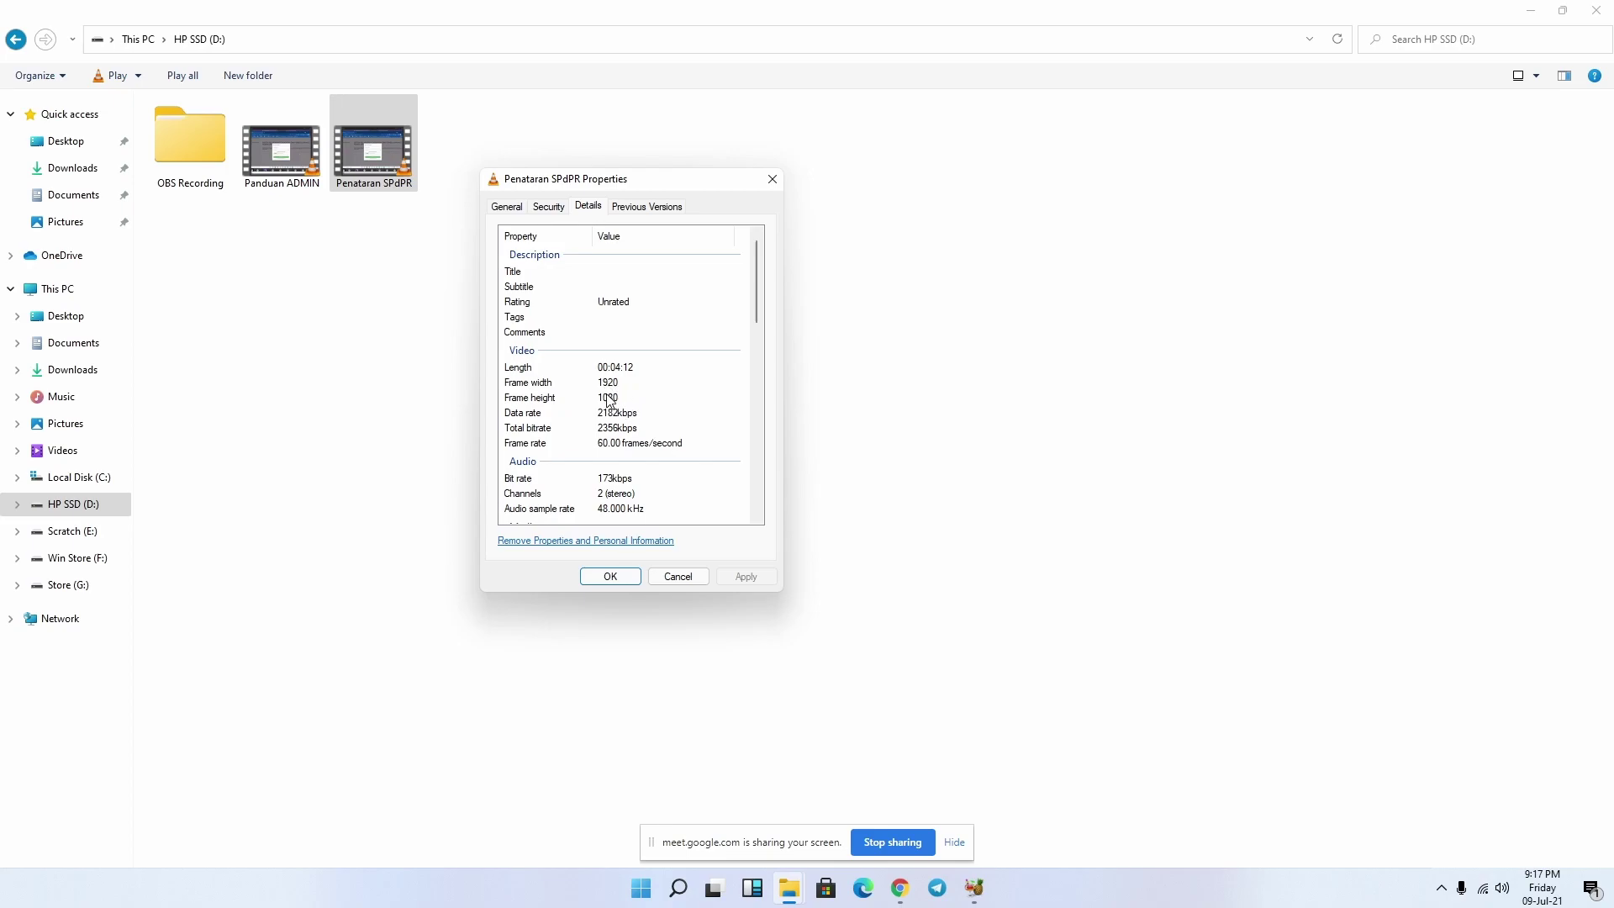
pyautogui.press('Escape')
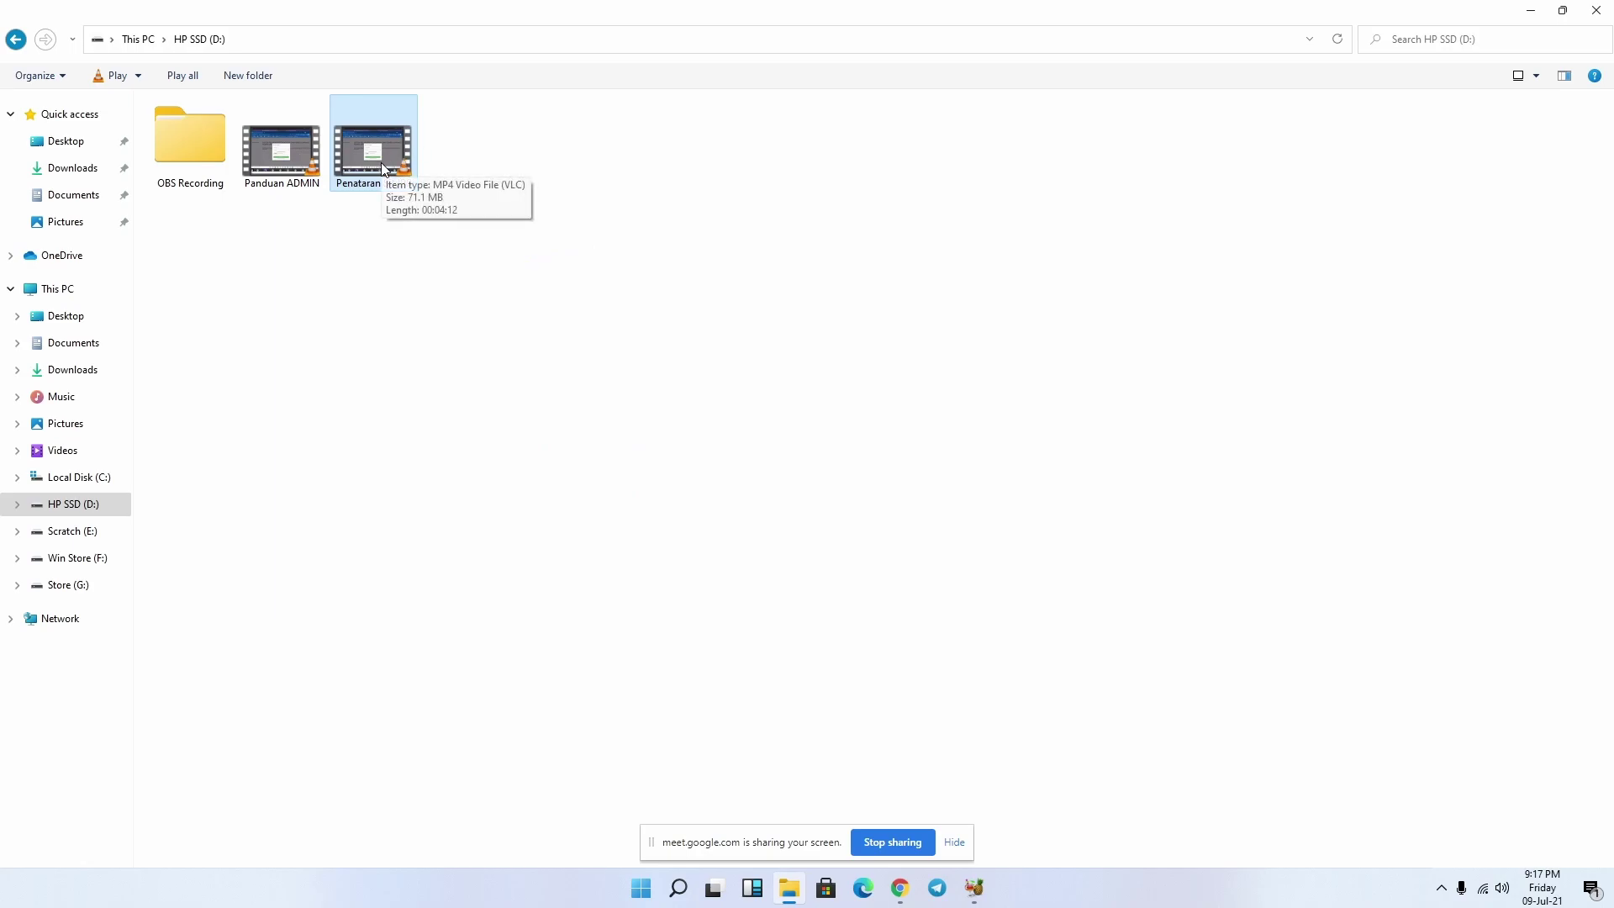
# - Play the Penataran SPdPR video, skim through it to the end and close the player
pyautogui.doubleClick(410, 166)
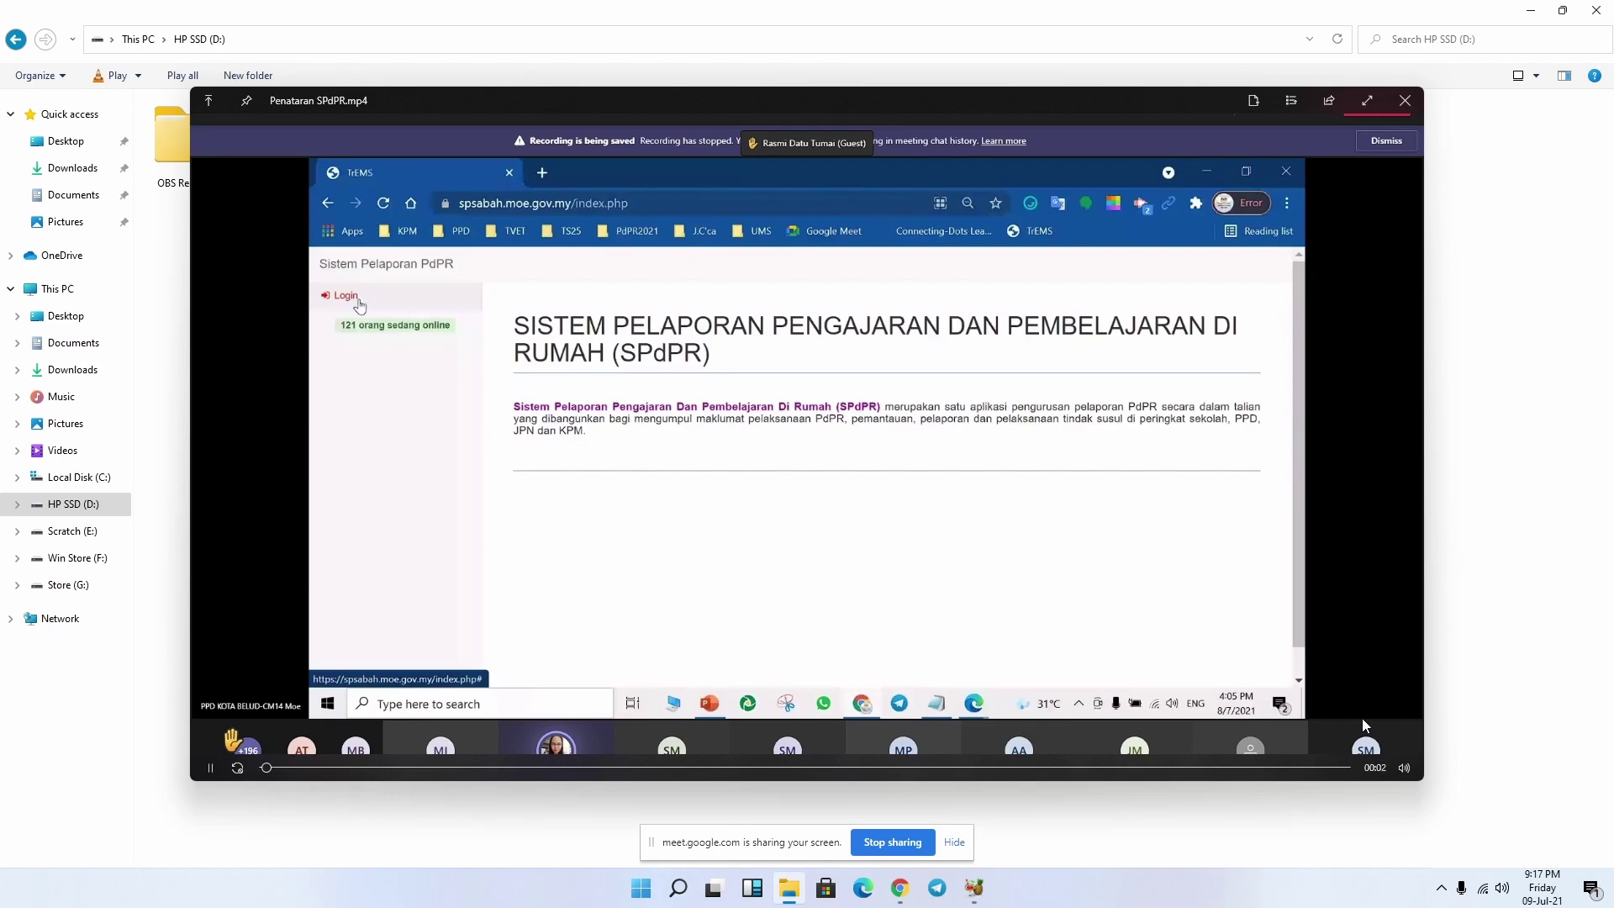
pyautogui.click(781, 767)
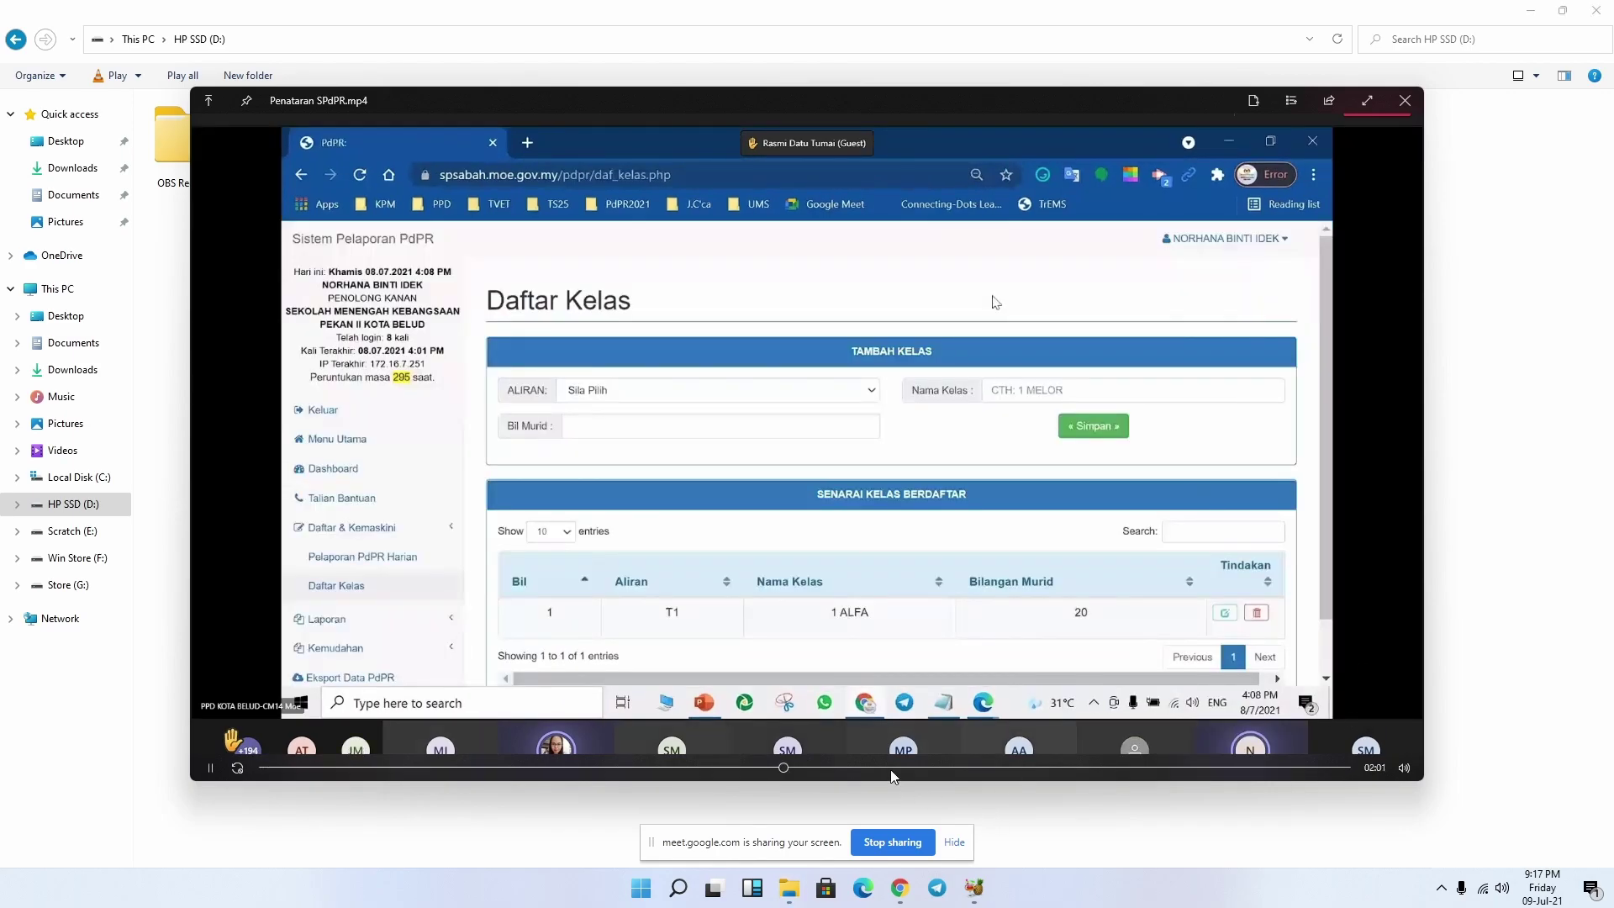
pyautogui.moveTo(962, 769); pyautogui.dragTo(1035, 771)
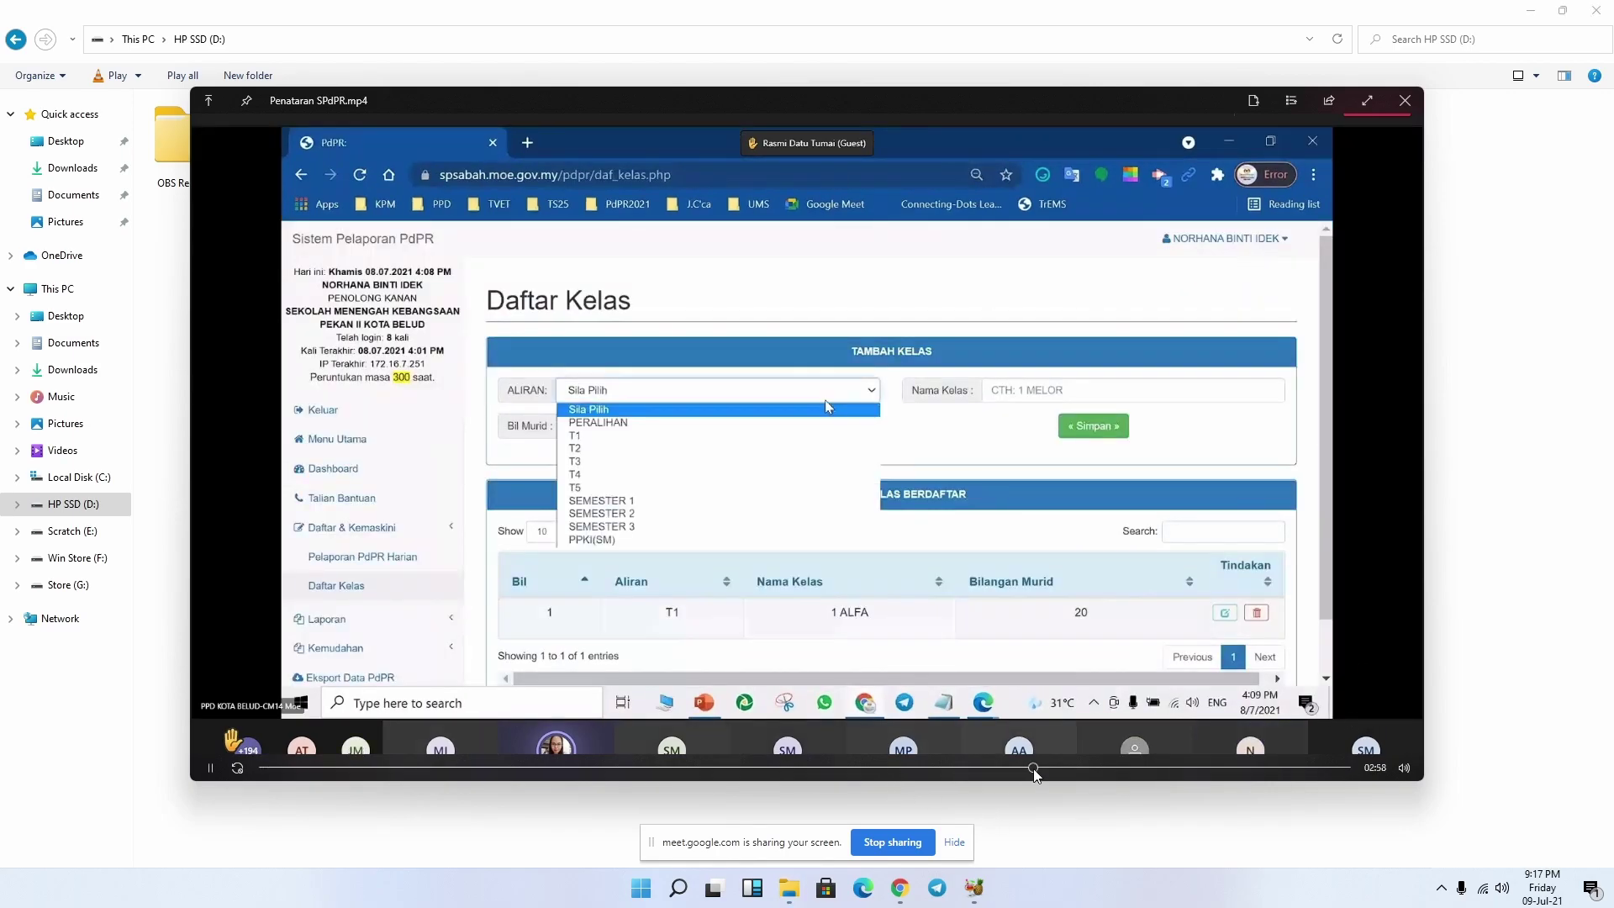
pyautogui.click(1153, 768)
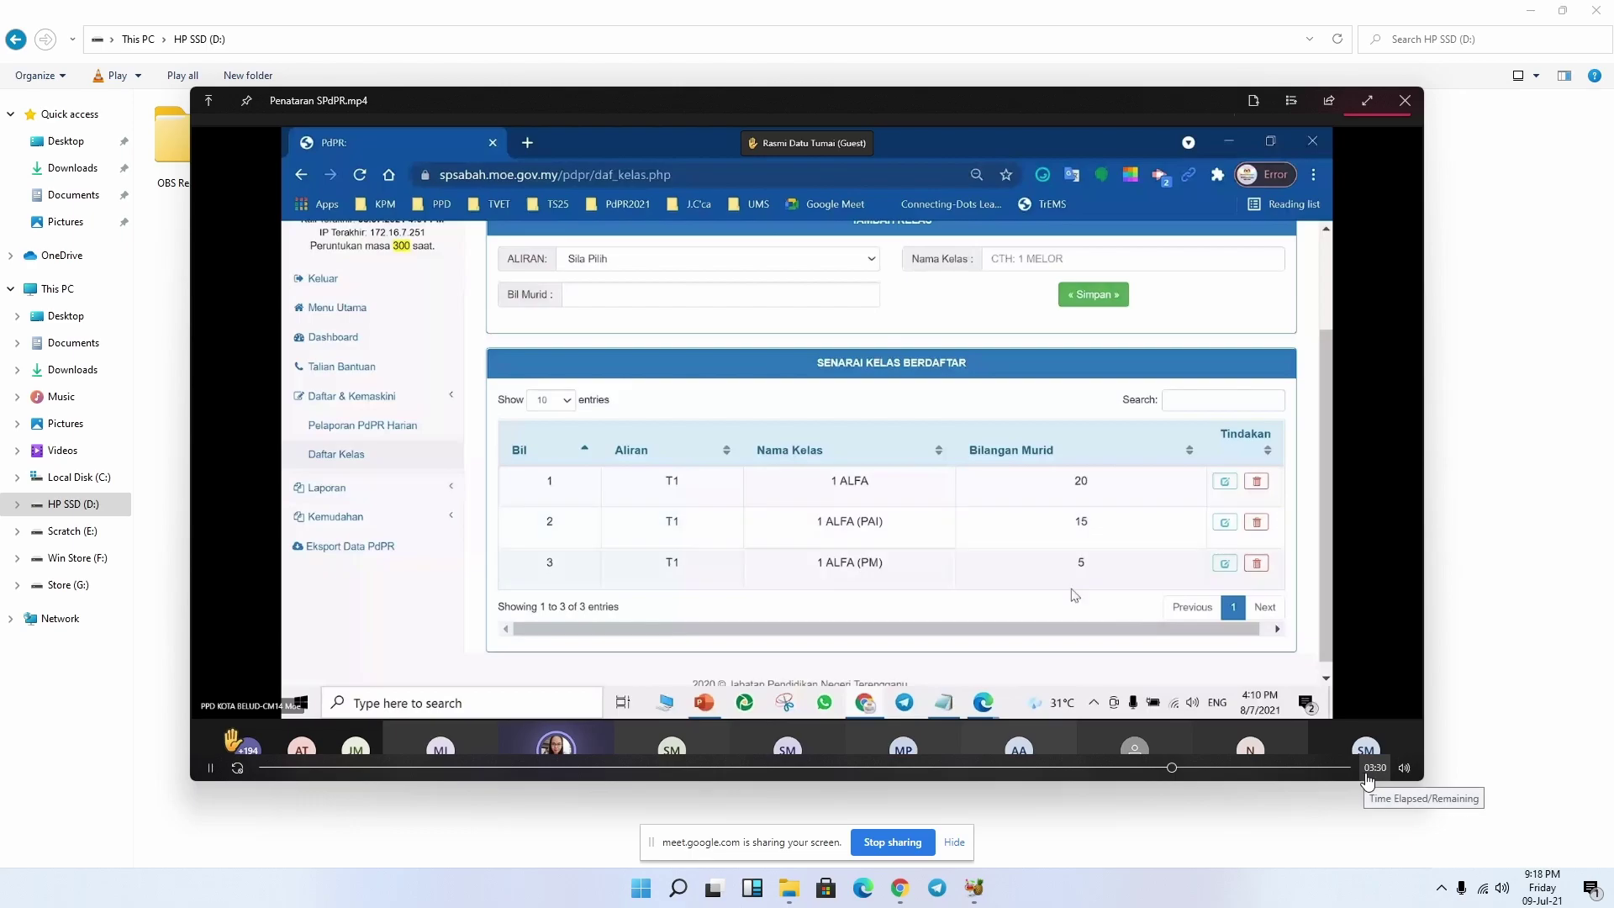
pyautogui.moveTo(1175, 767); pyautogui.dragTo(1348, 769)
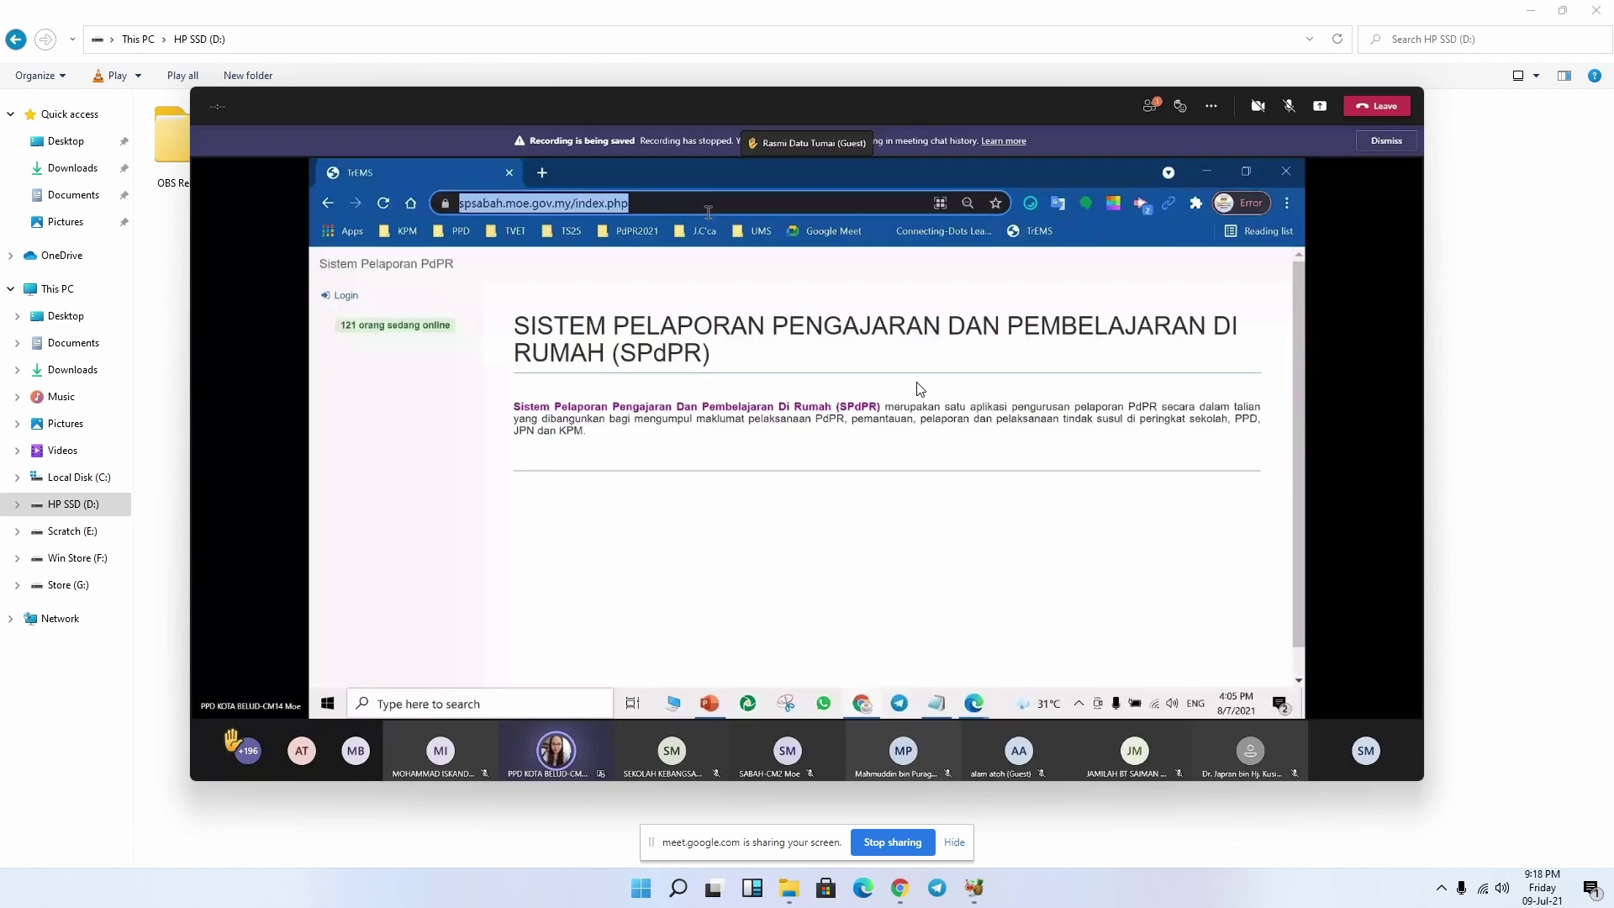
pyautogui.hotkey('alt', 'F4')
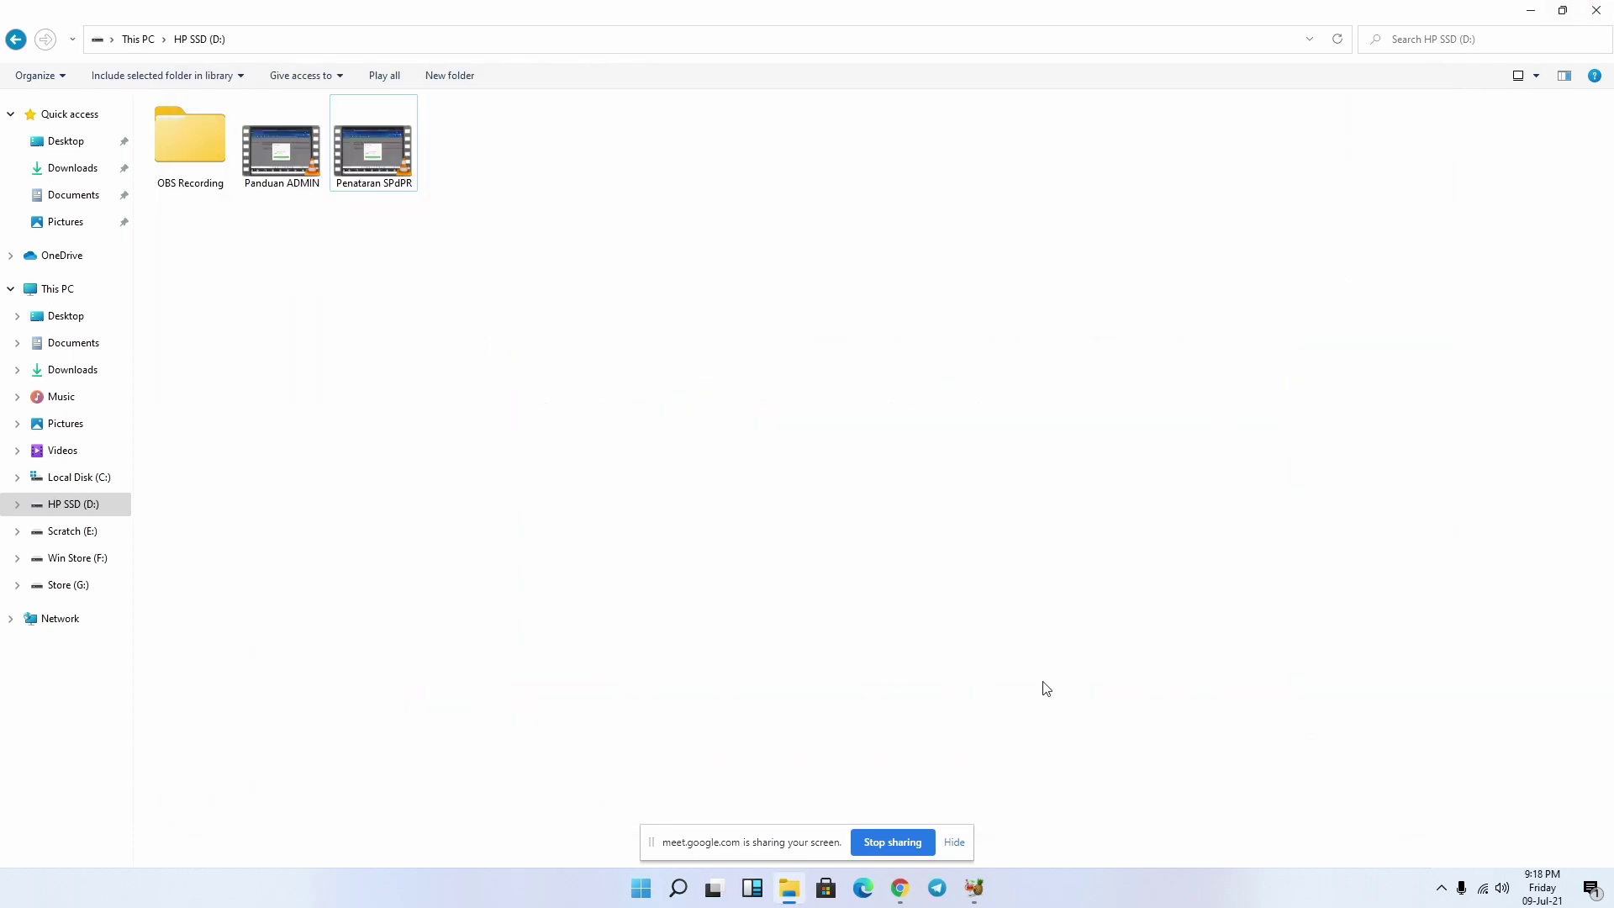
# - Switch back to HandBrake and open the single video file Penataran SPdPR from drive D: as the source
pyautogui.click(975, 884)
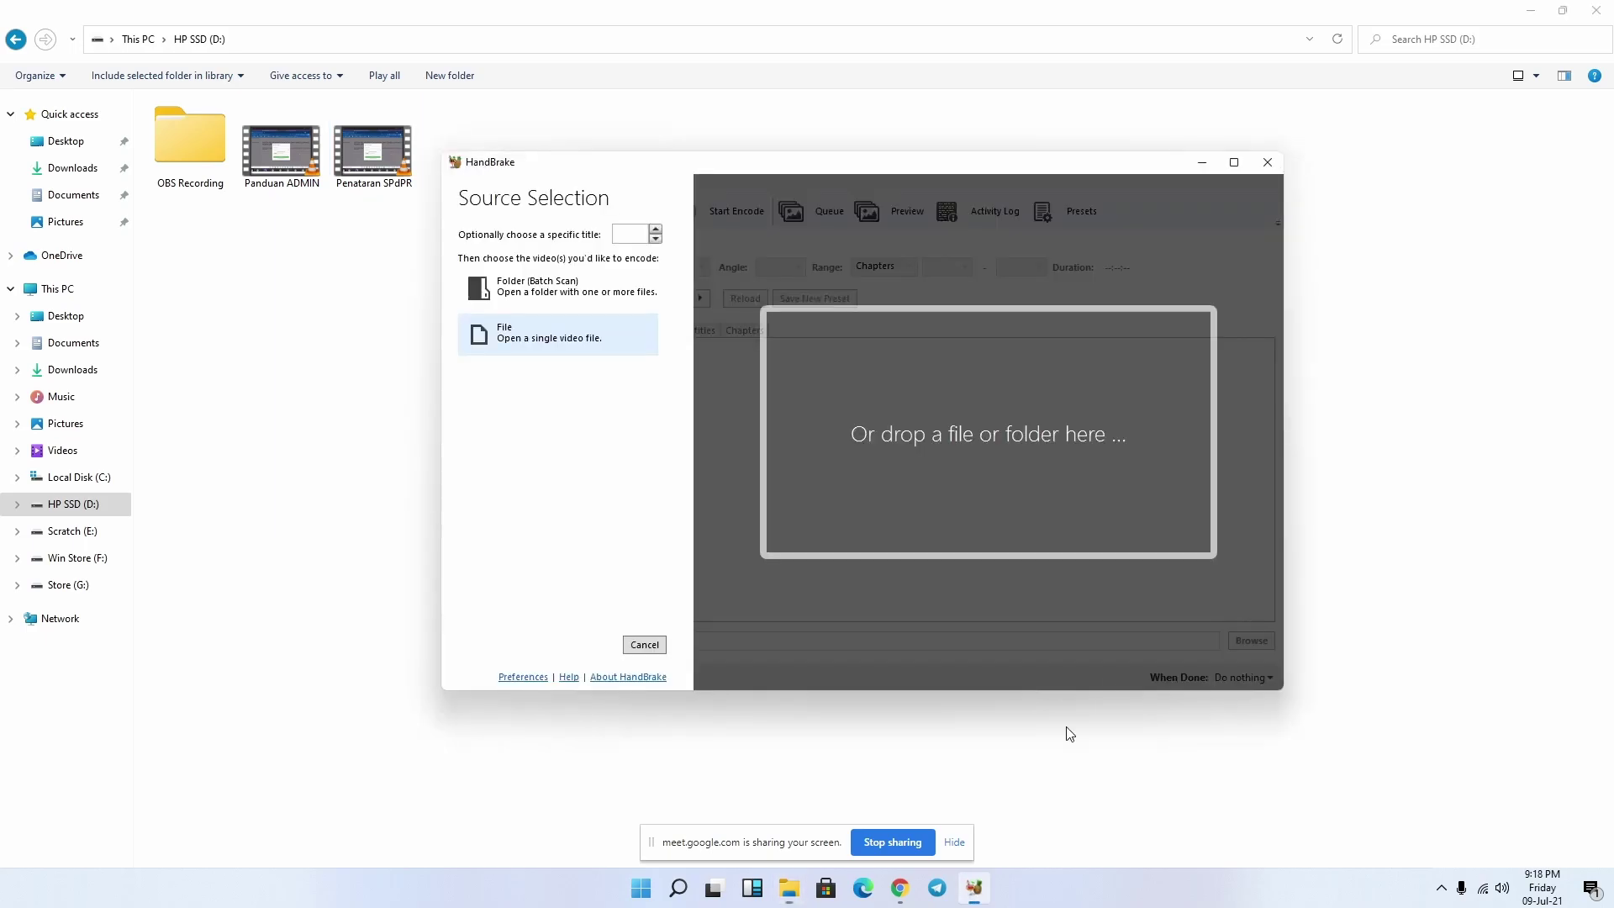
pyautogui.click(510, 340)
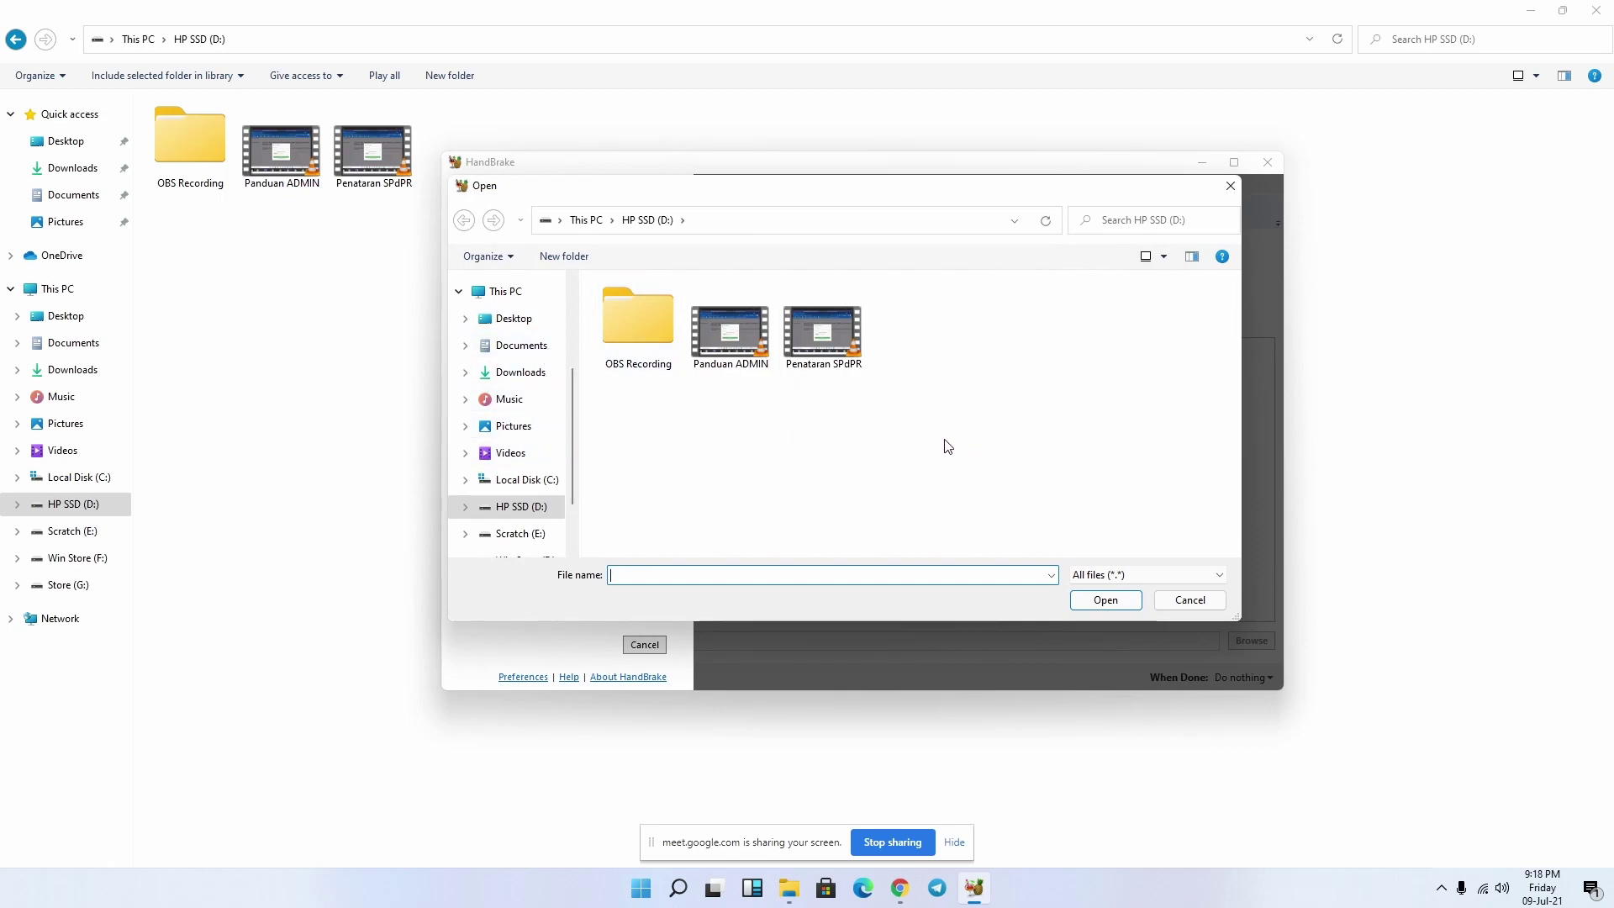
pyautogui.click(840, 343)
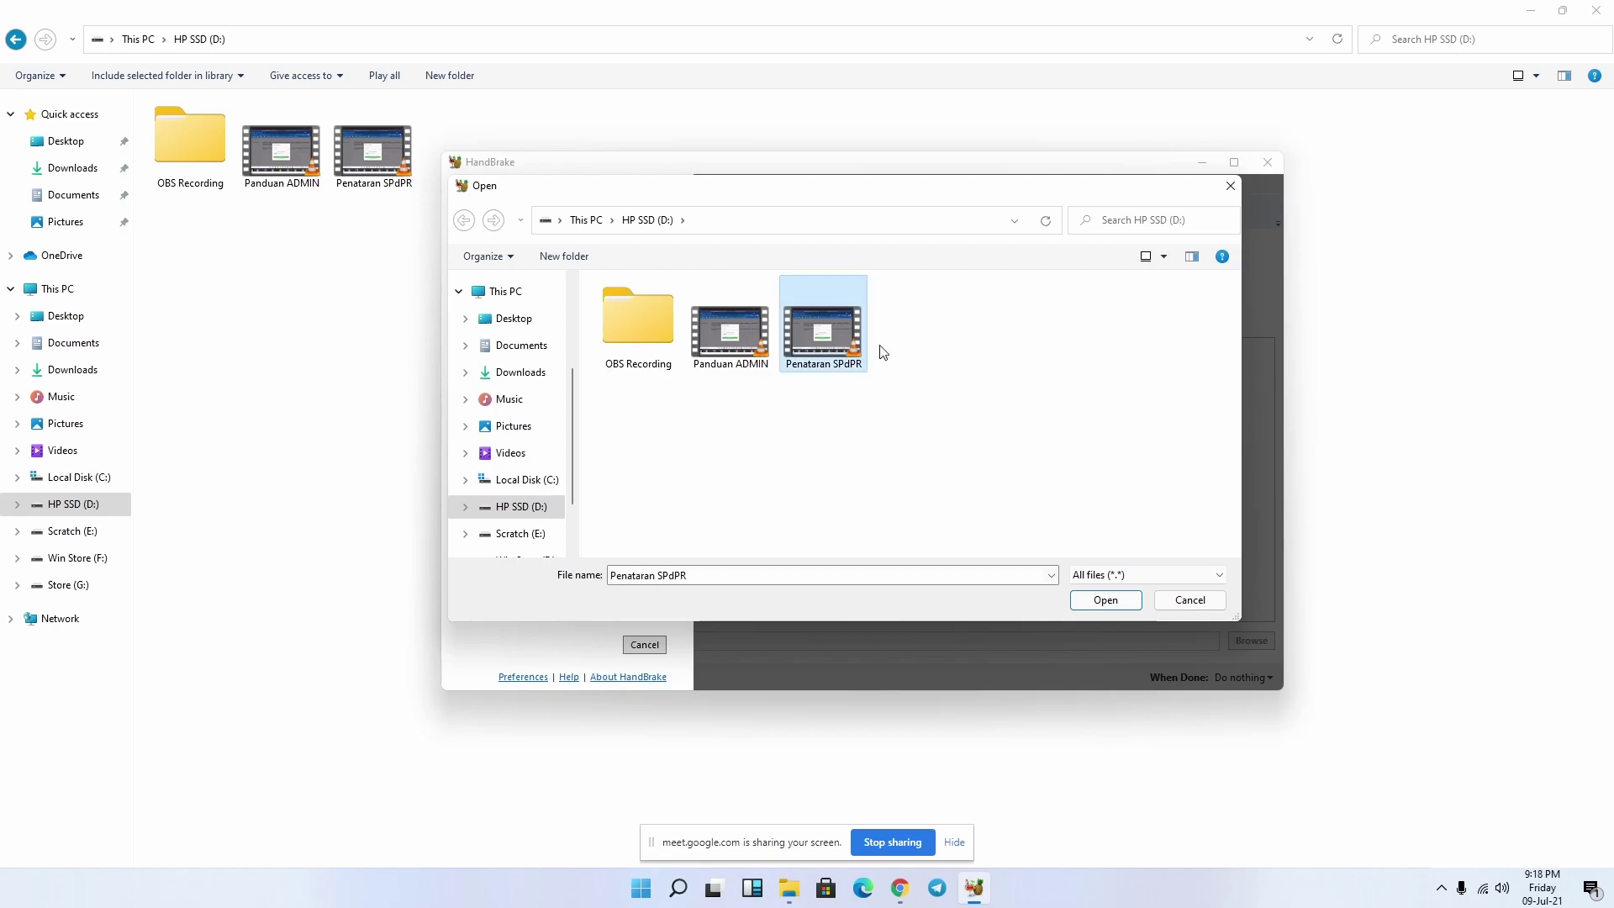
pyautogui.click(1104, 601)
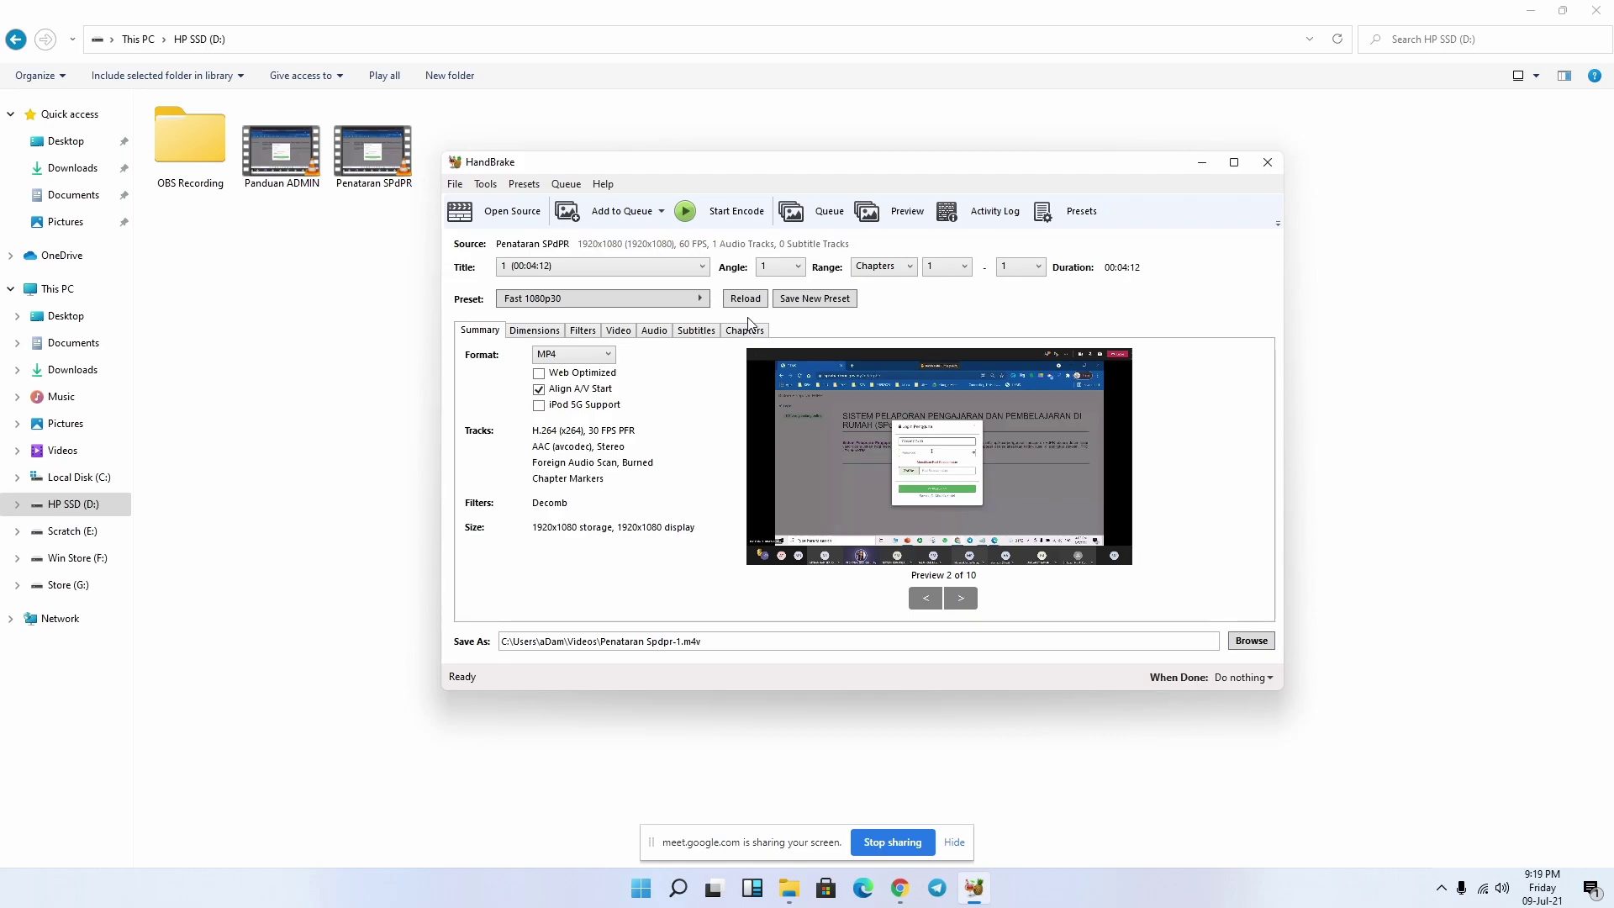
# - Enable Web Optimized for the MP4 output and look over the dimensions, filter and video settings
pyautogui.click(538, 373)
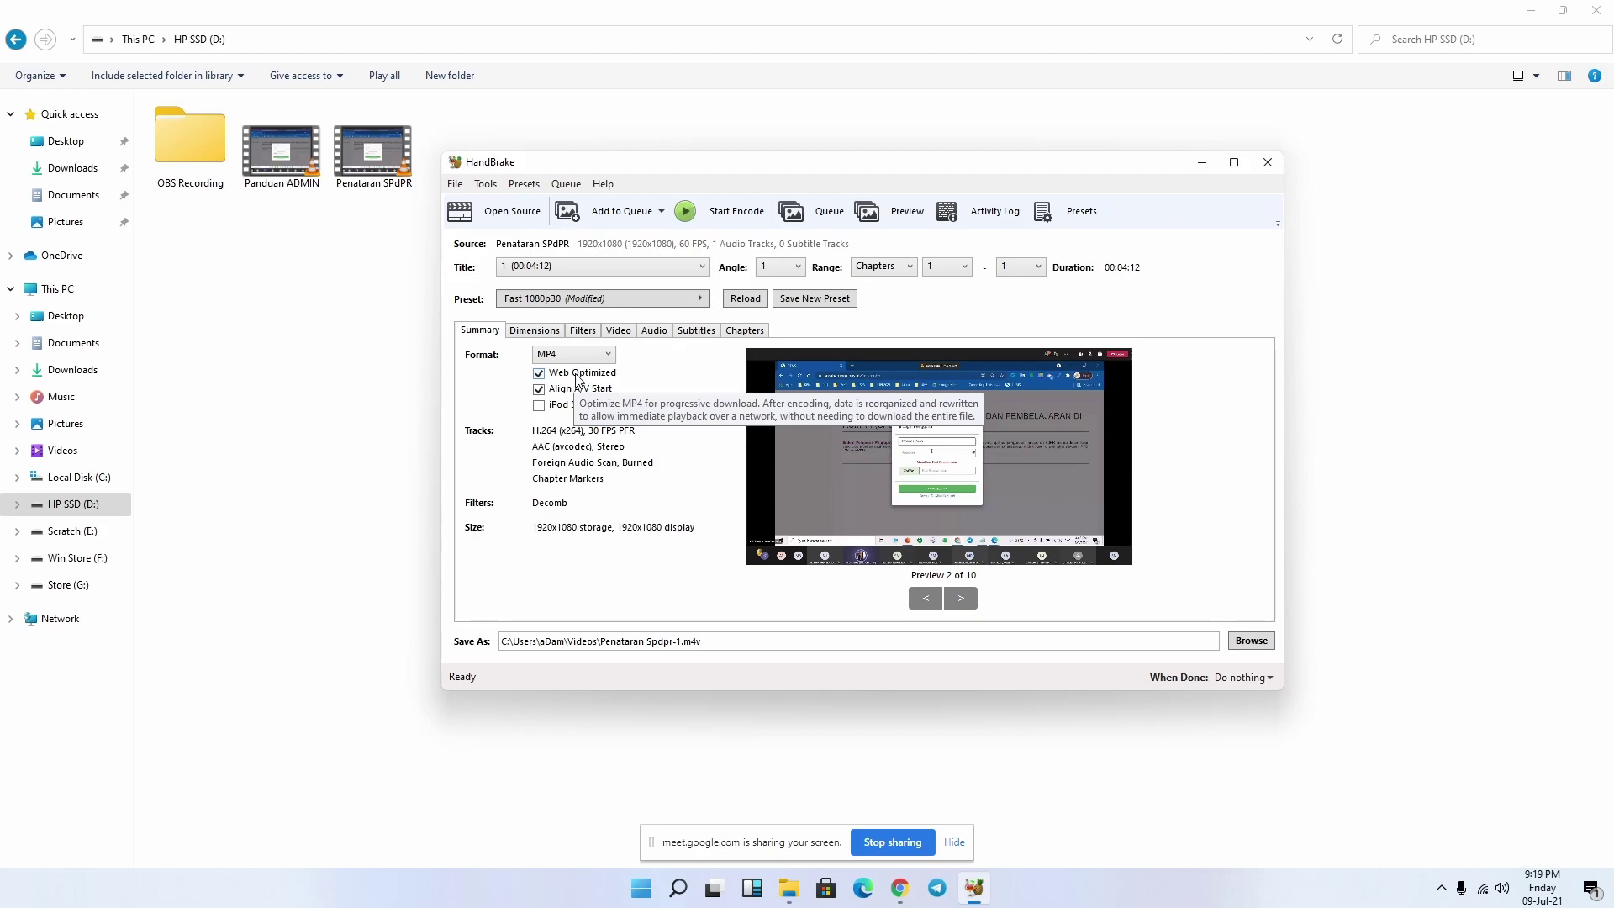
pyautogui.click(531, 332)
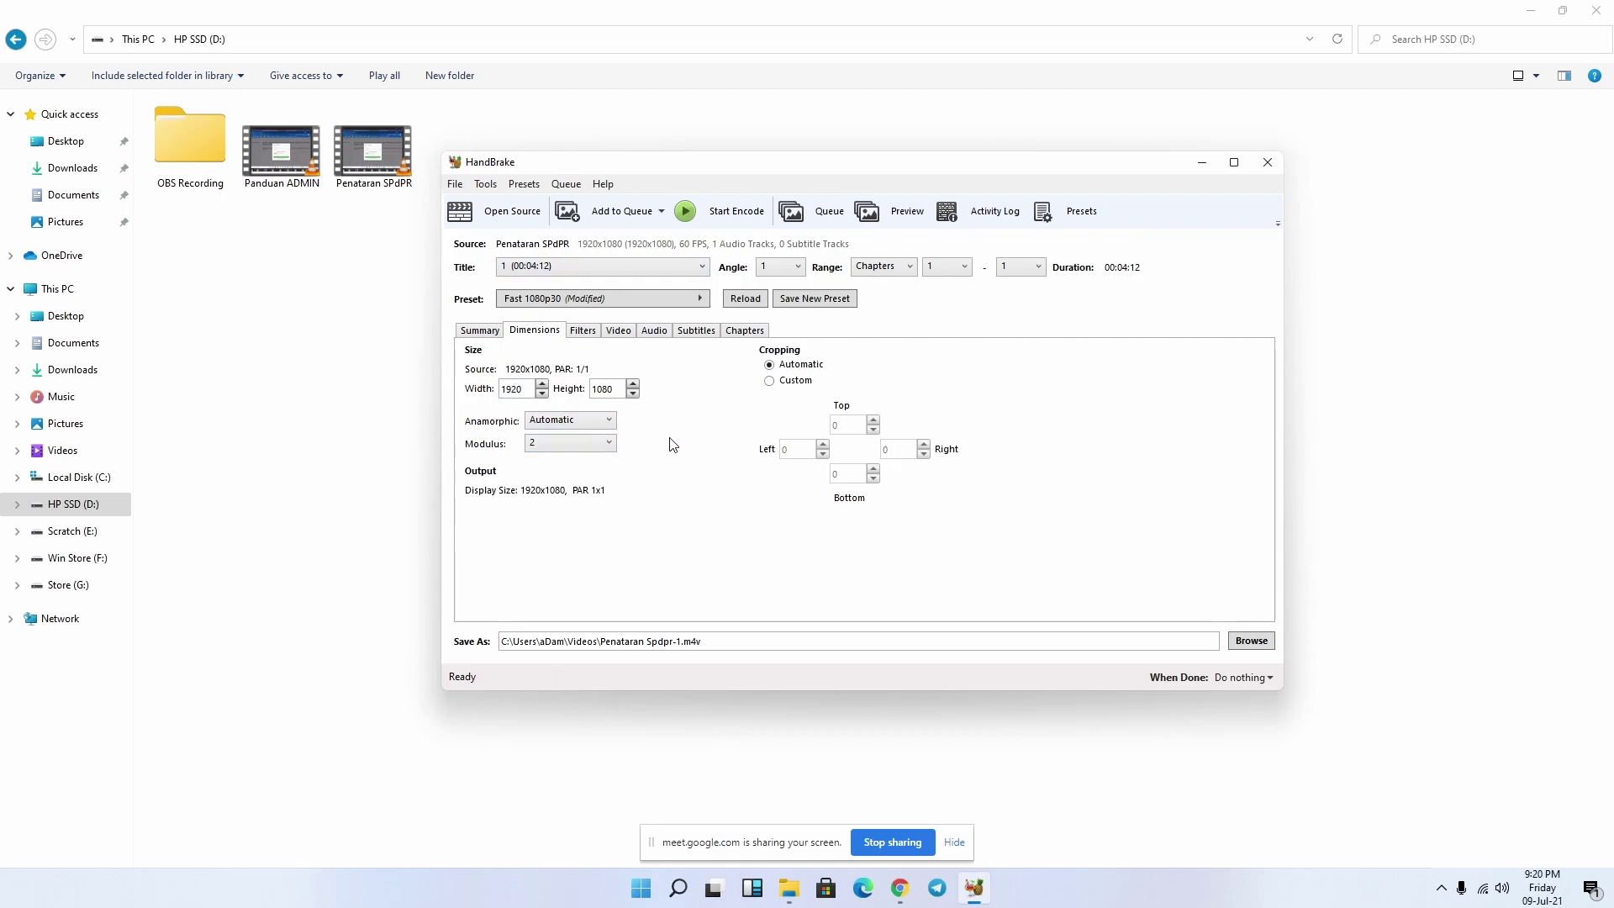
pyautogui.click(582, 336)
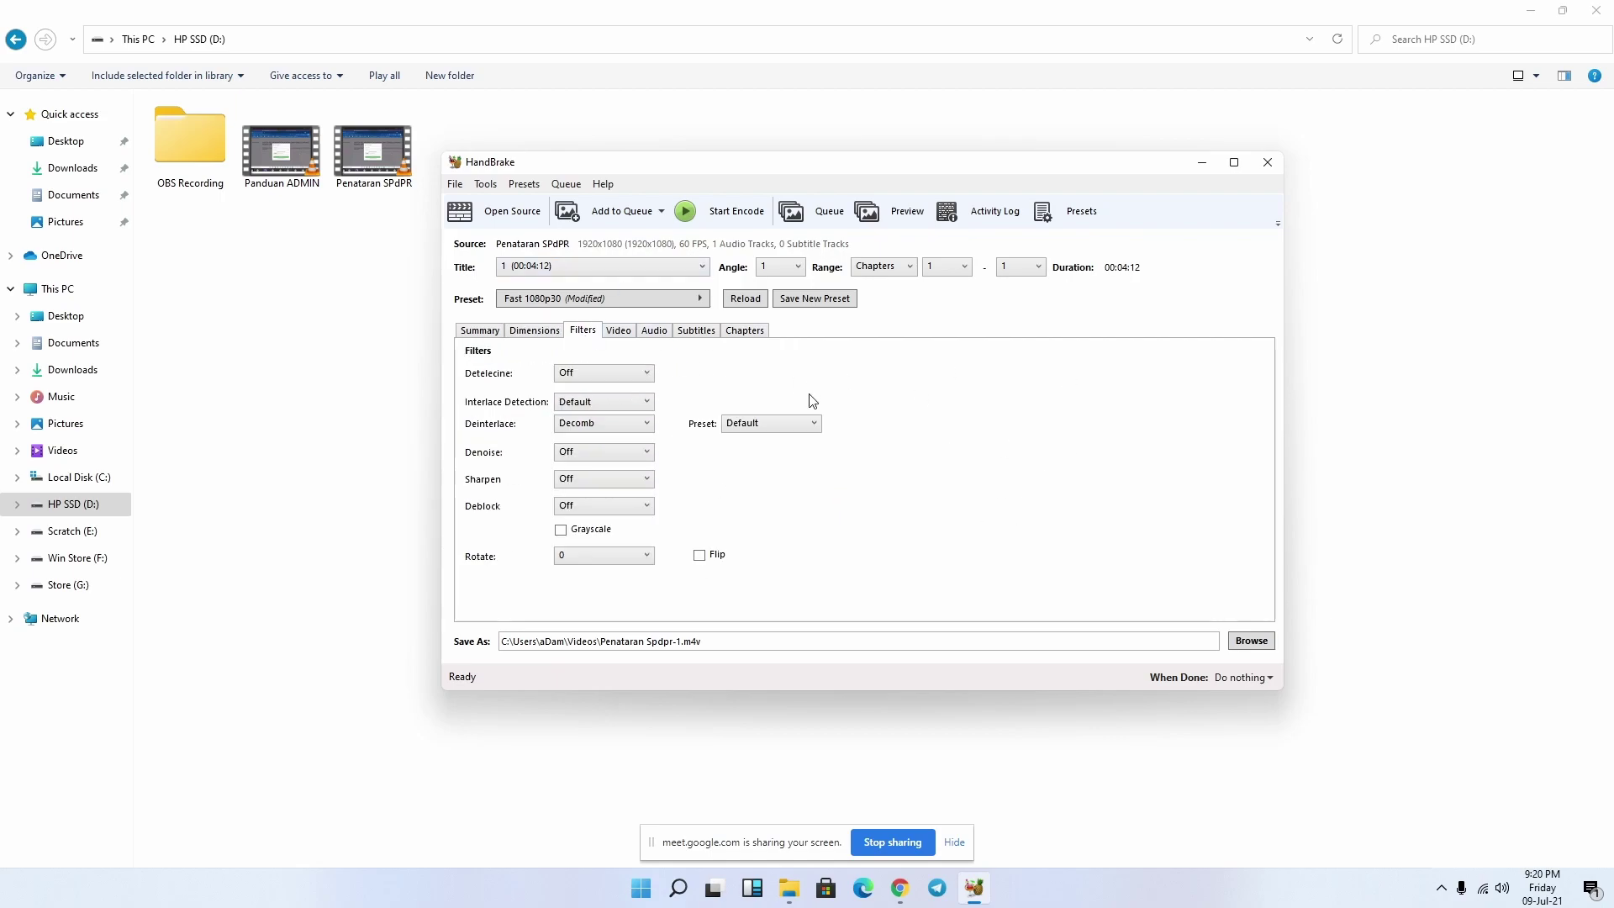
pyautogui.click(620, 332)
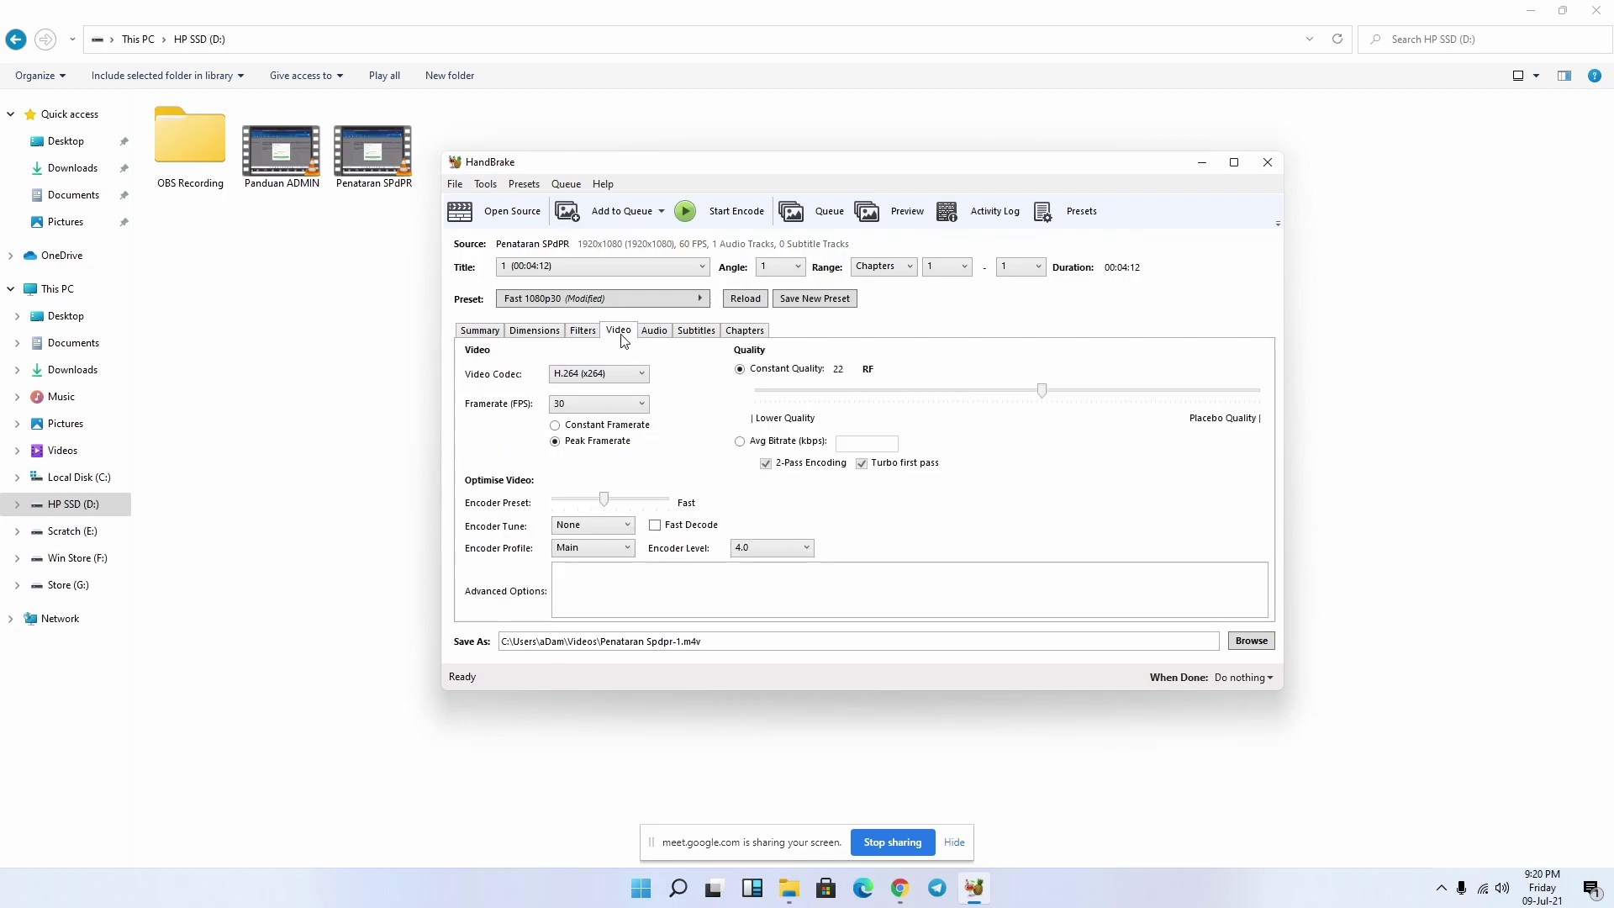
pyautogui.click(480, 333)
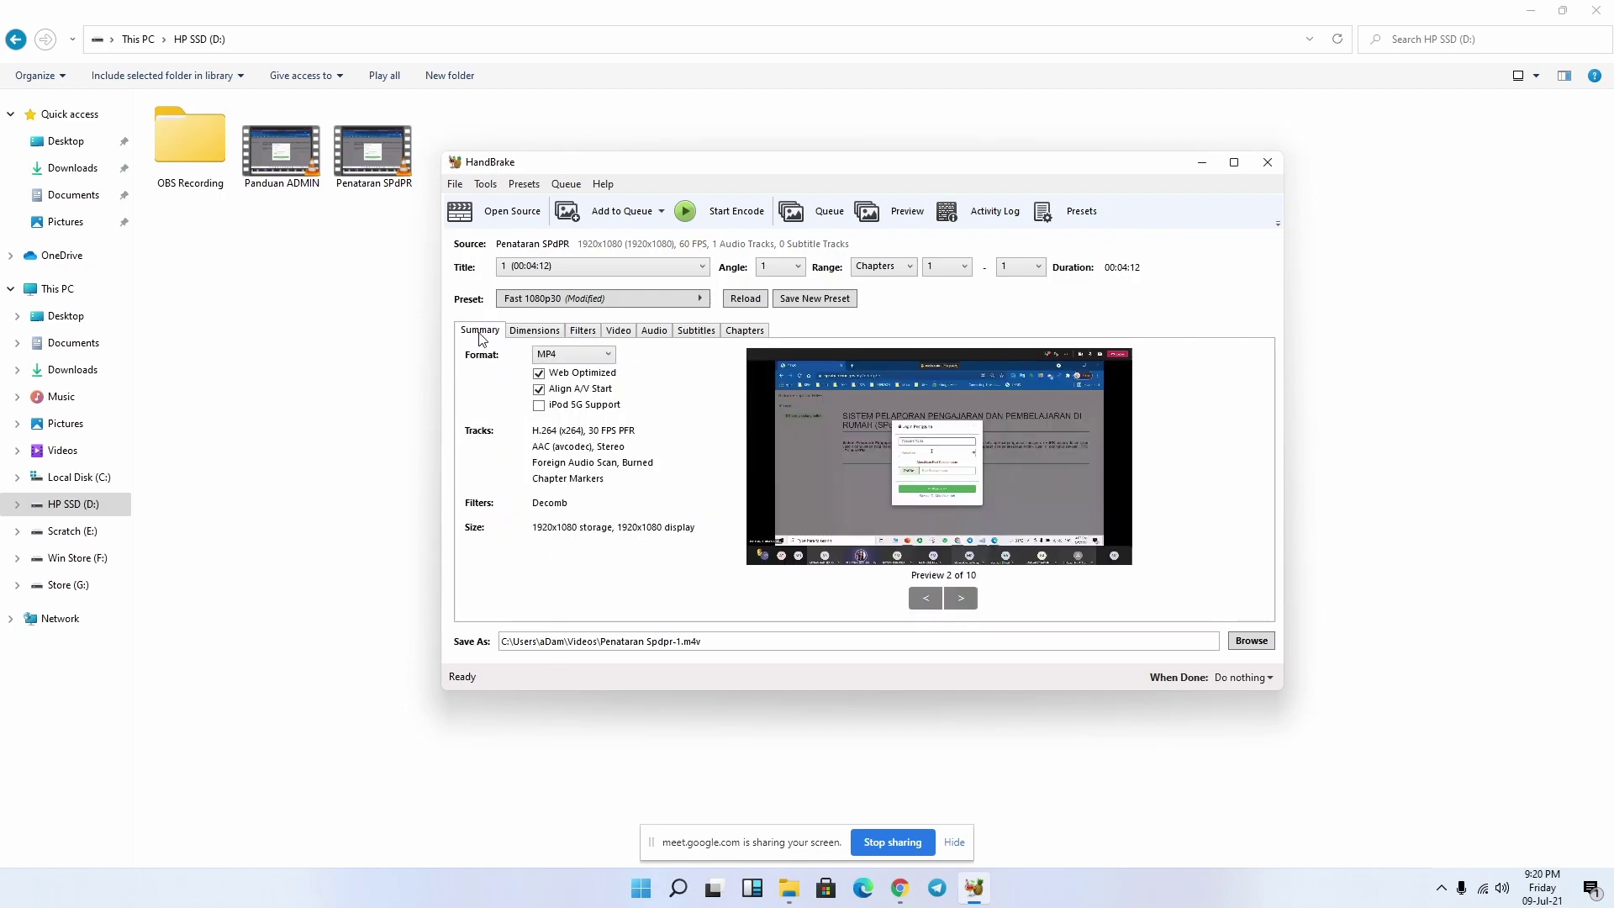
# - Set the output video's frame rate to Same as source with Constant Framerate
pyautogui.click(620, 332)
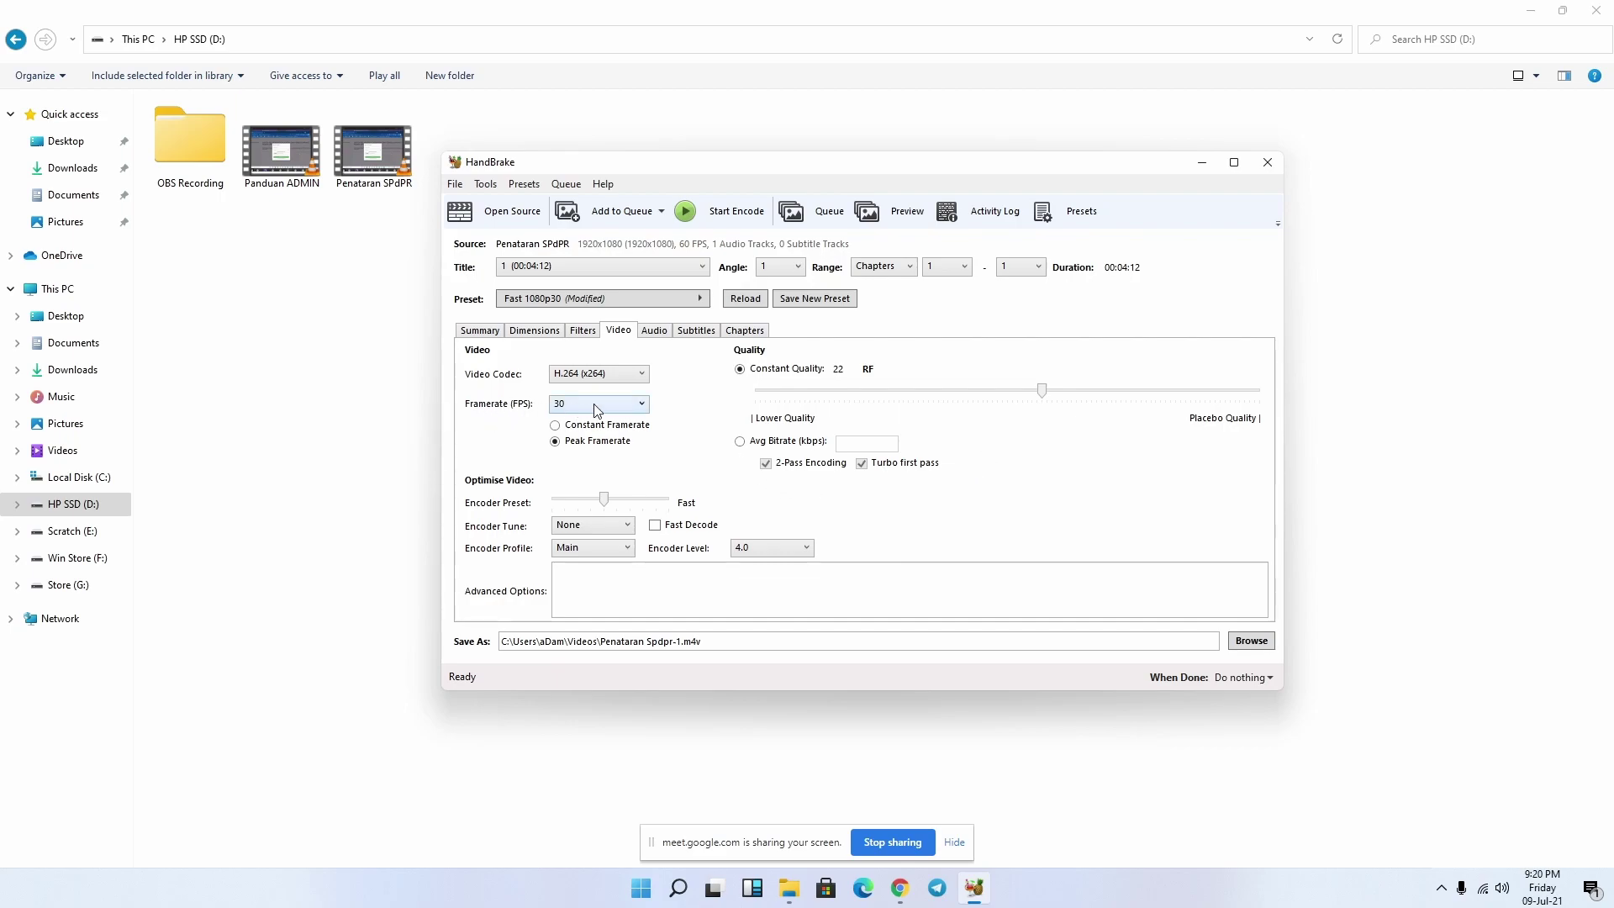
pyautogui.click(640, 405)
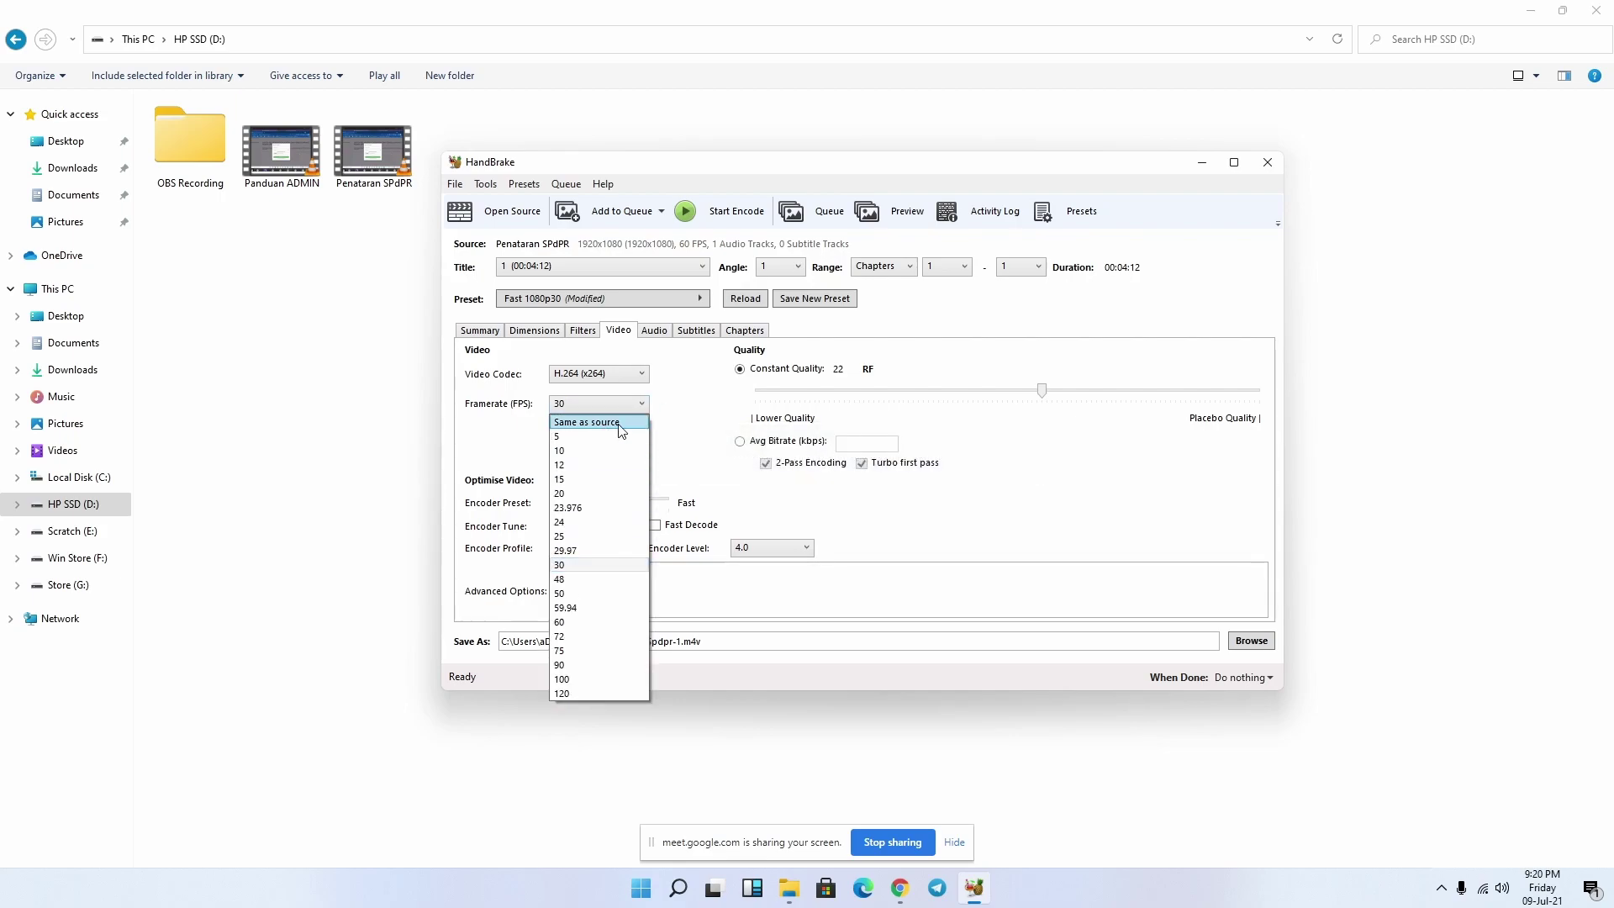
pyautogui.click(621, 426)
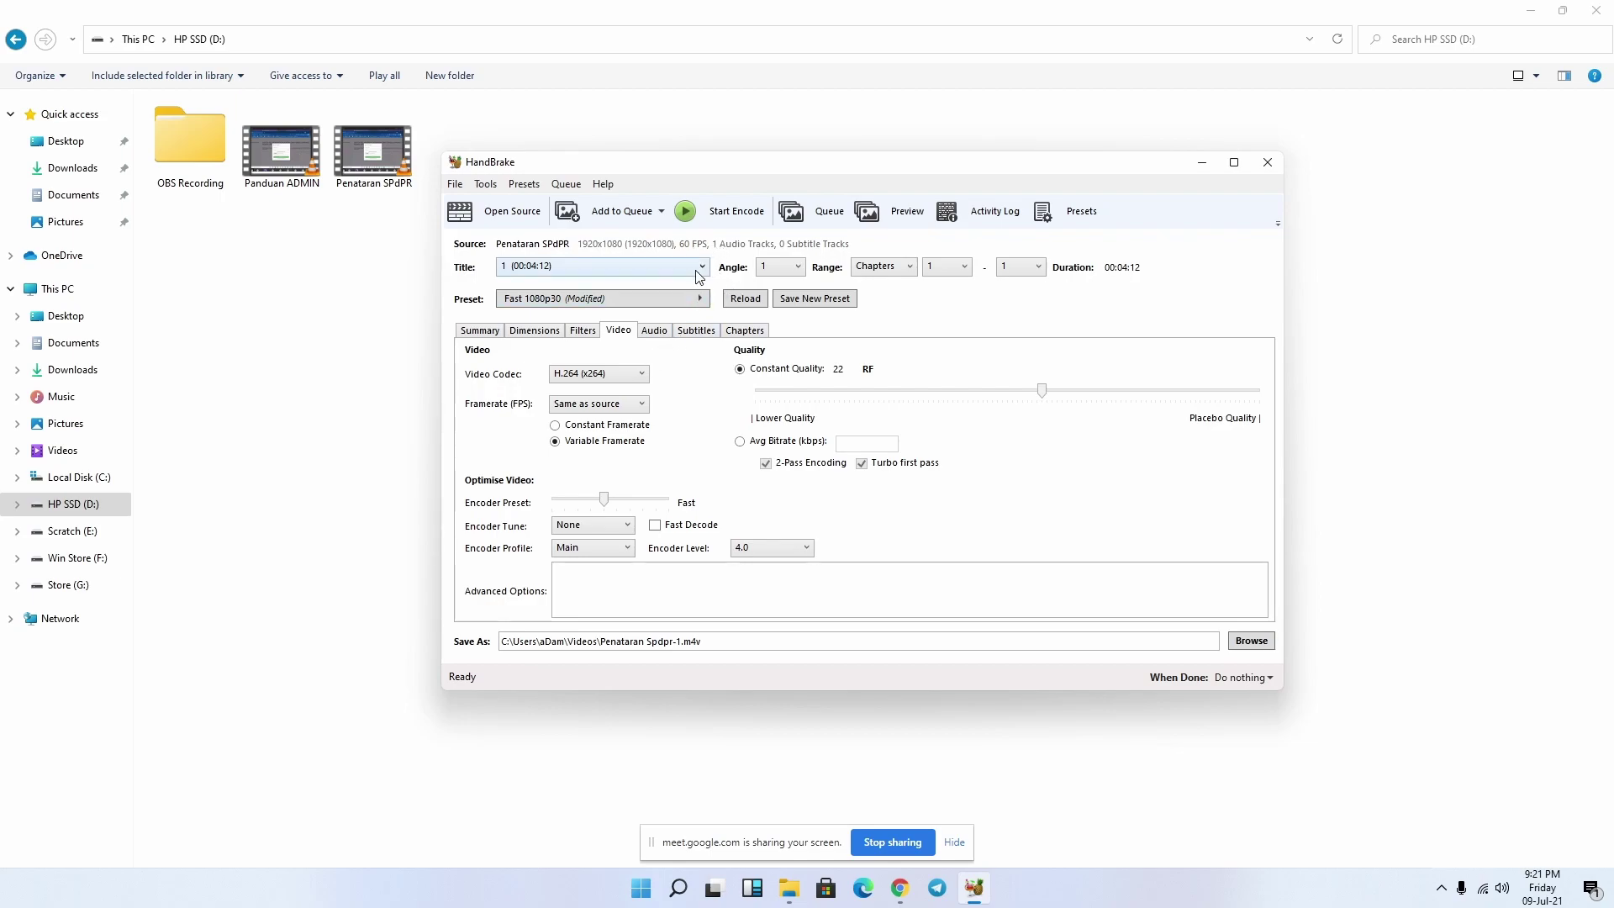
pyautogui.click(639, 410)
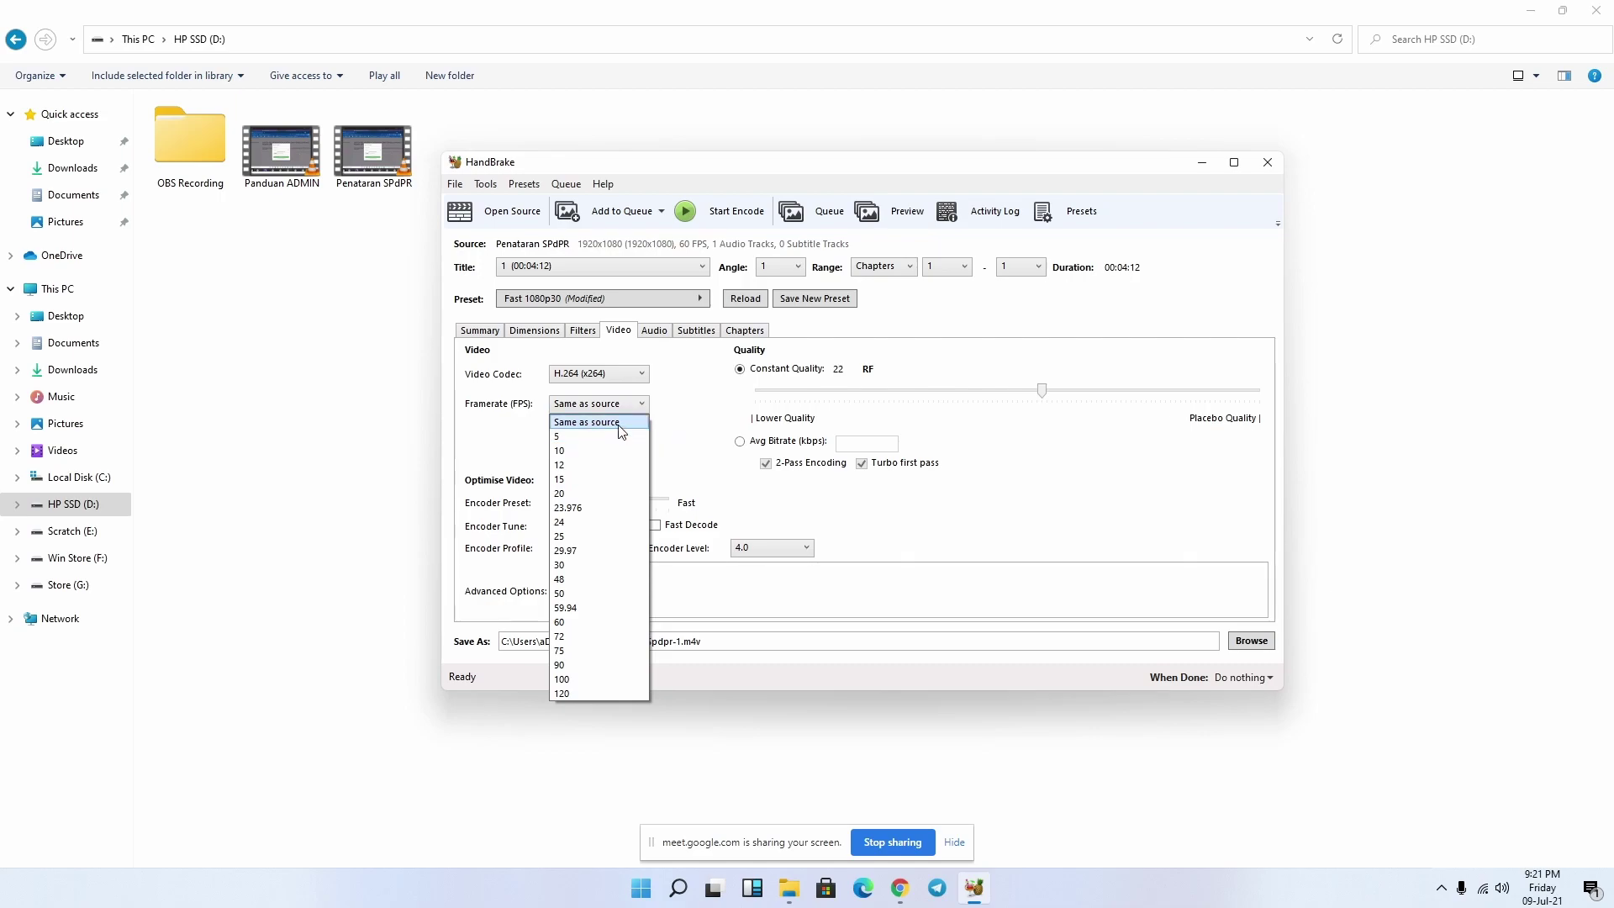
pyautogui.click(622, 422)
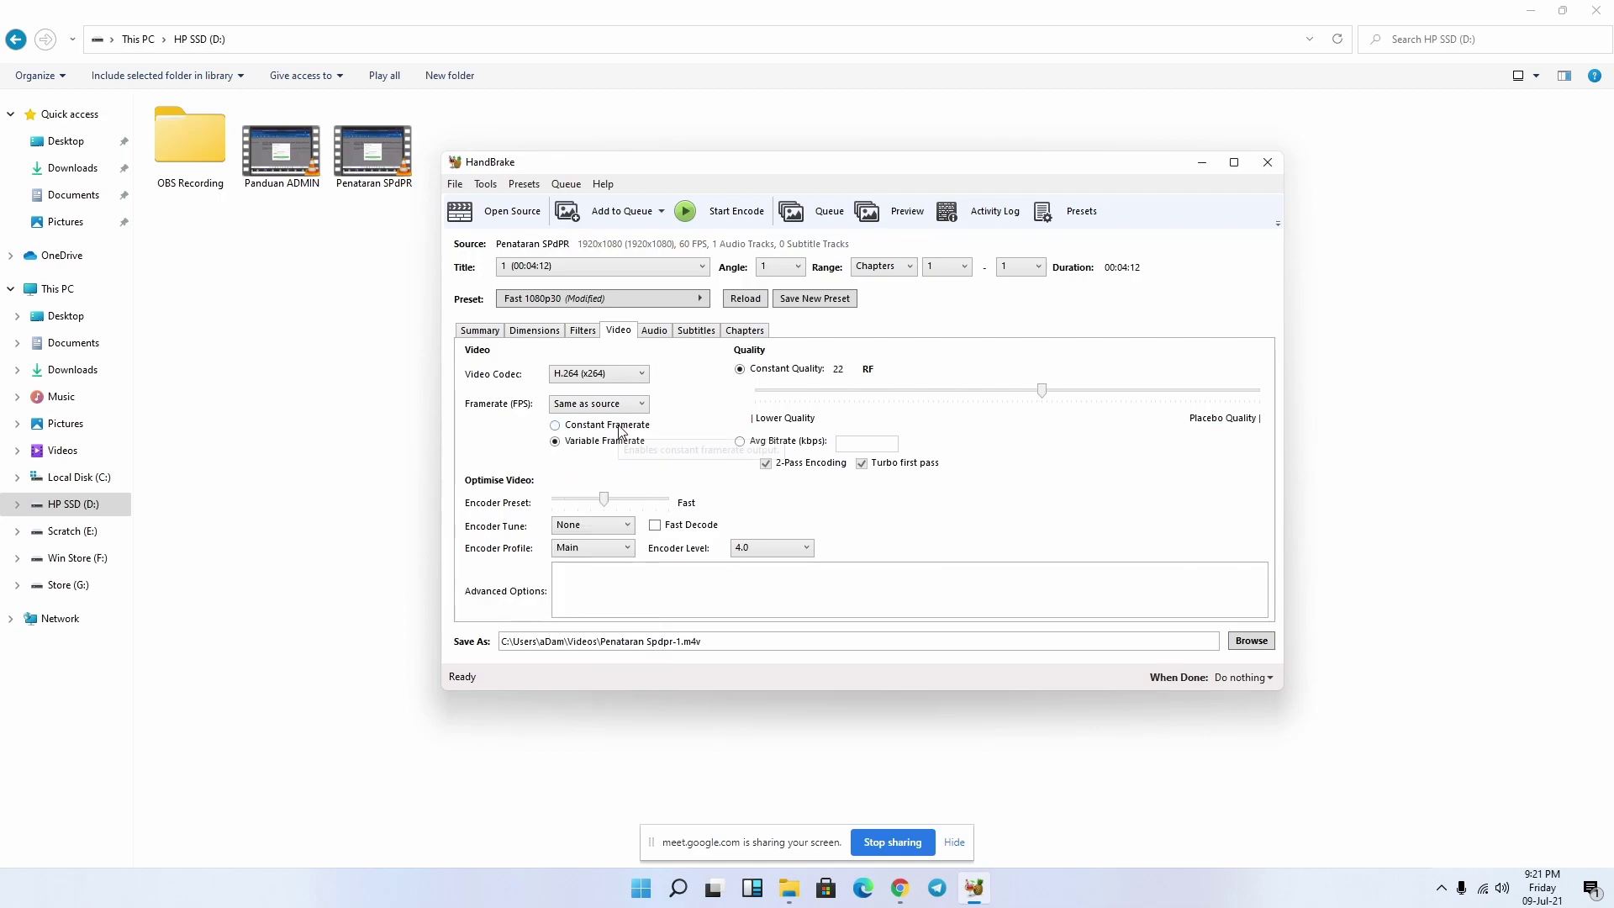
pyautogui.click(558, 427)
# - Set the constant quality to 23 RF and the encoder preset to Slow
pyautogui.moveTo(1042, 397); pyautogui.dragTo(1035, 397)
pyautogui.click(580, 505)
pyautogui.moveTo(580, 504); pyautogui.dragTo(572, 504)
pyautogui.moveTo(564, 501); pyautogui.dragTo(630, 502)
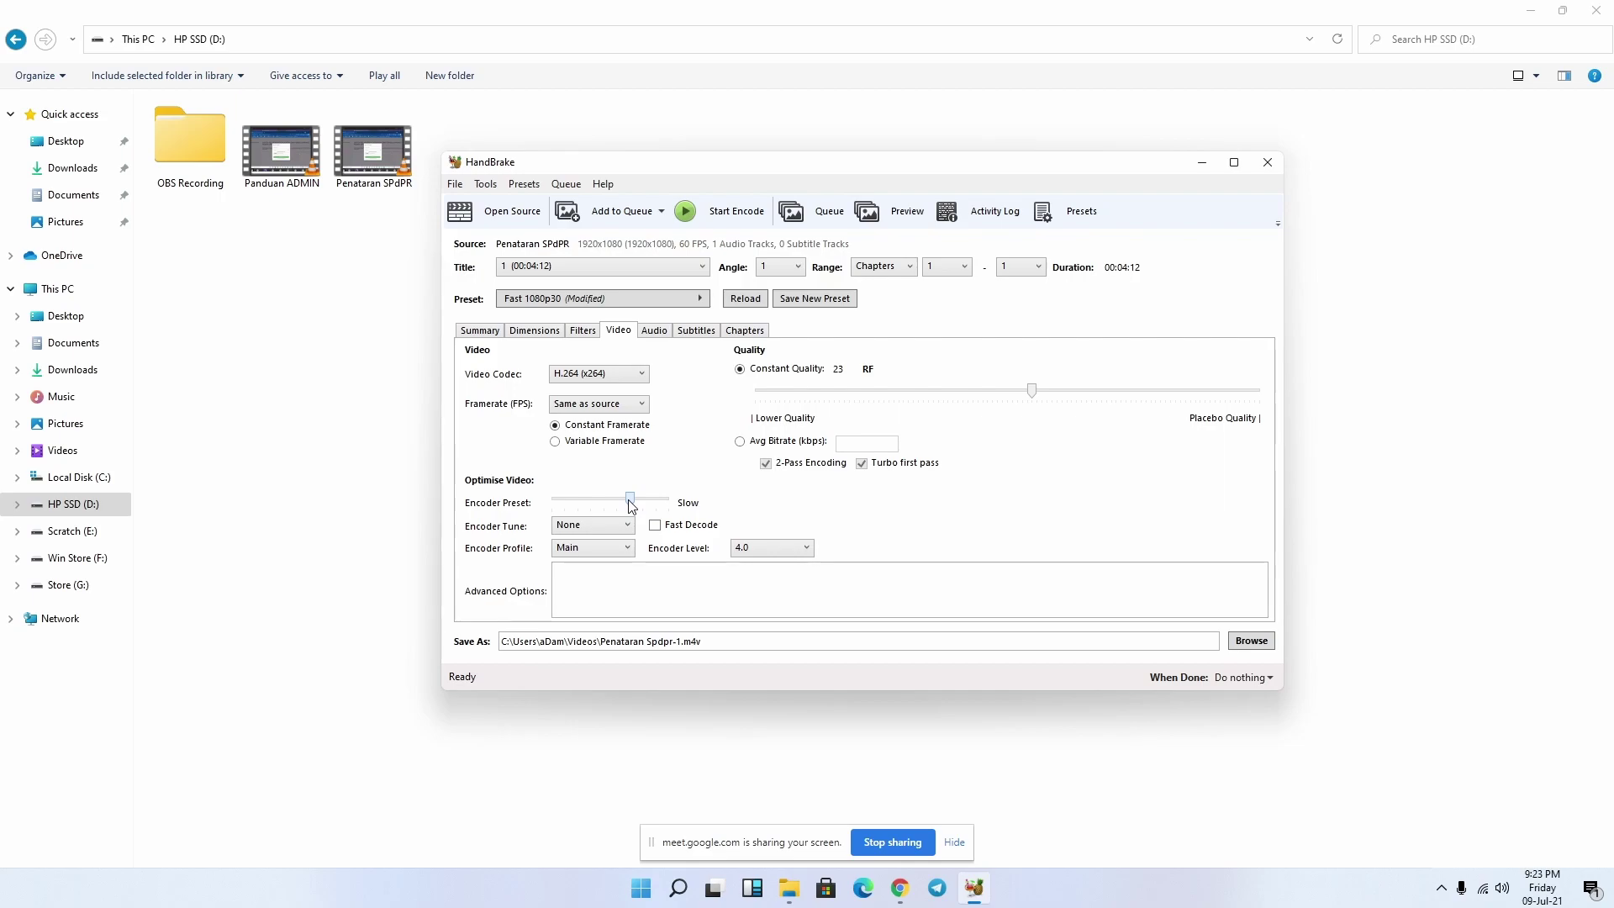
pyautogui.moveTo(630, 501); pyautogui.dragTo(609, 501)
pyautogui.moveTo(605, 503); pyautogui.dragTo(630, 505)
# - Review the audio, subtitle, chapter and summary settings, and recheck the frame rate option in the video settings
pyautogui.click(661, 332)
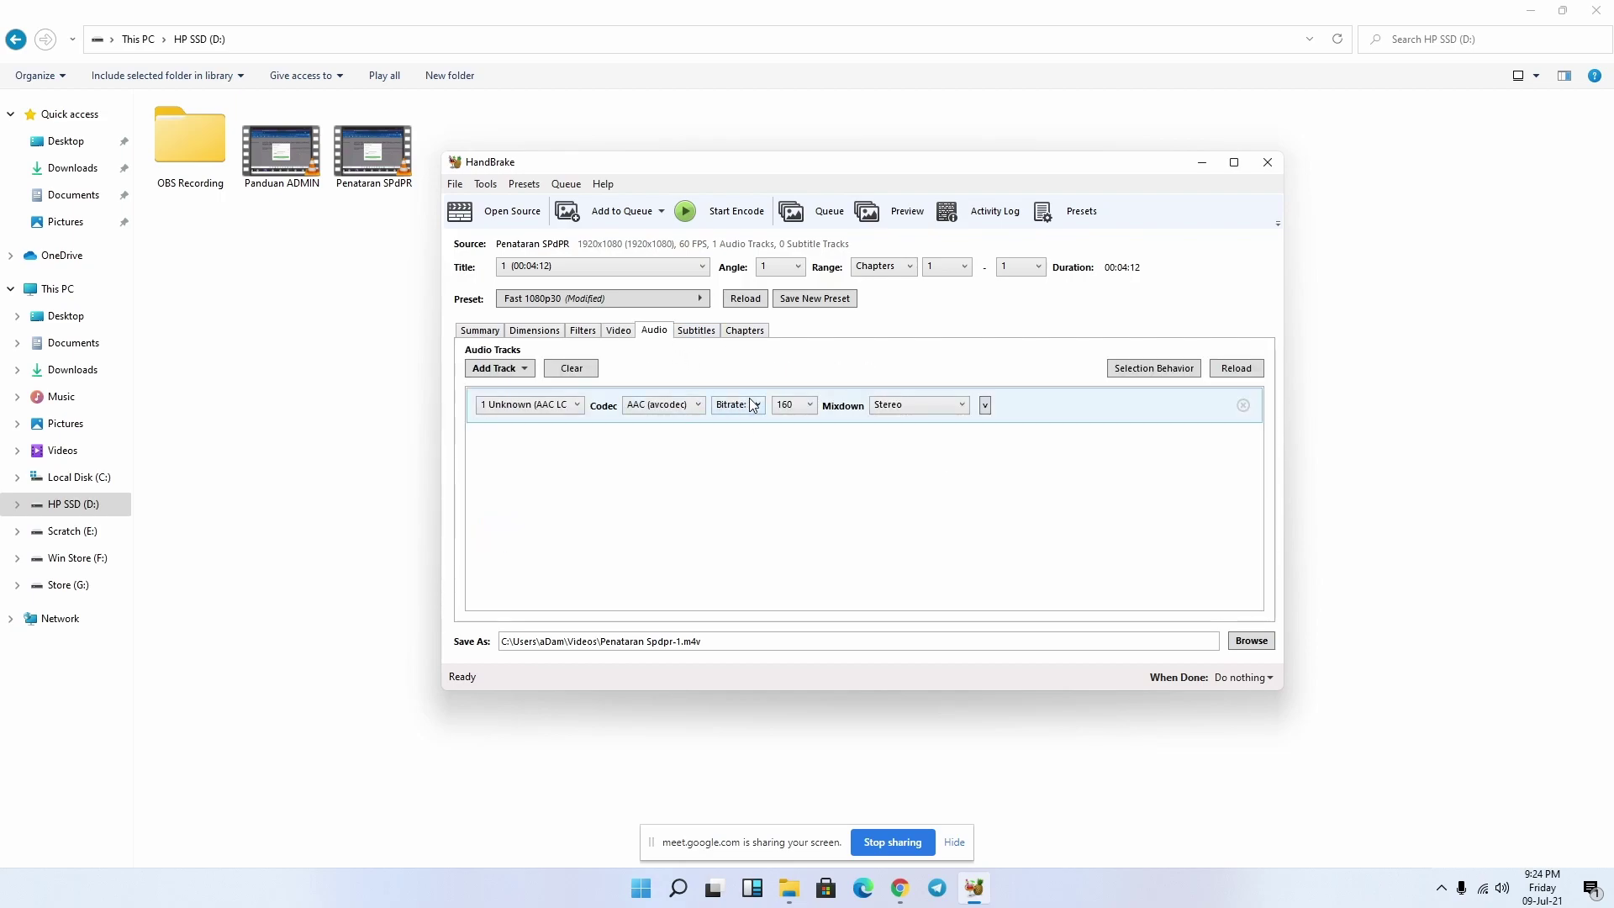
pyautogui.click(702, 333)
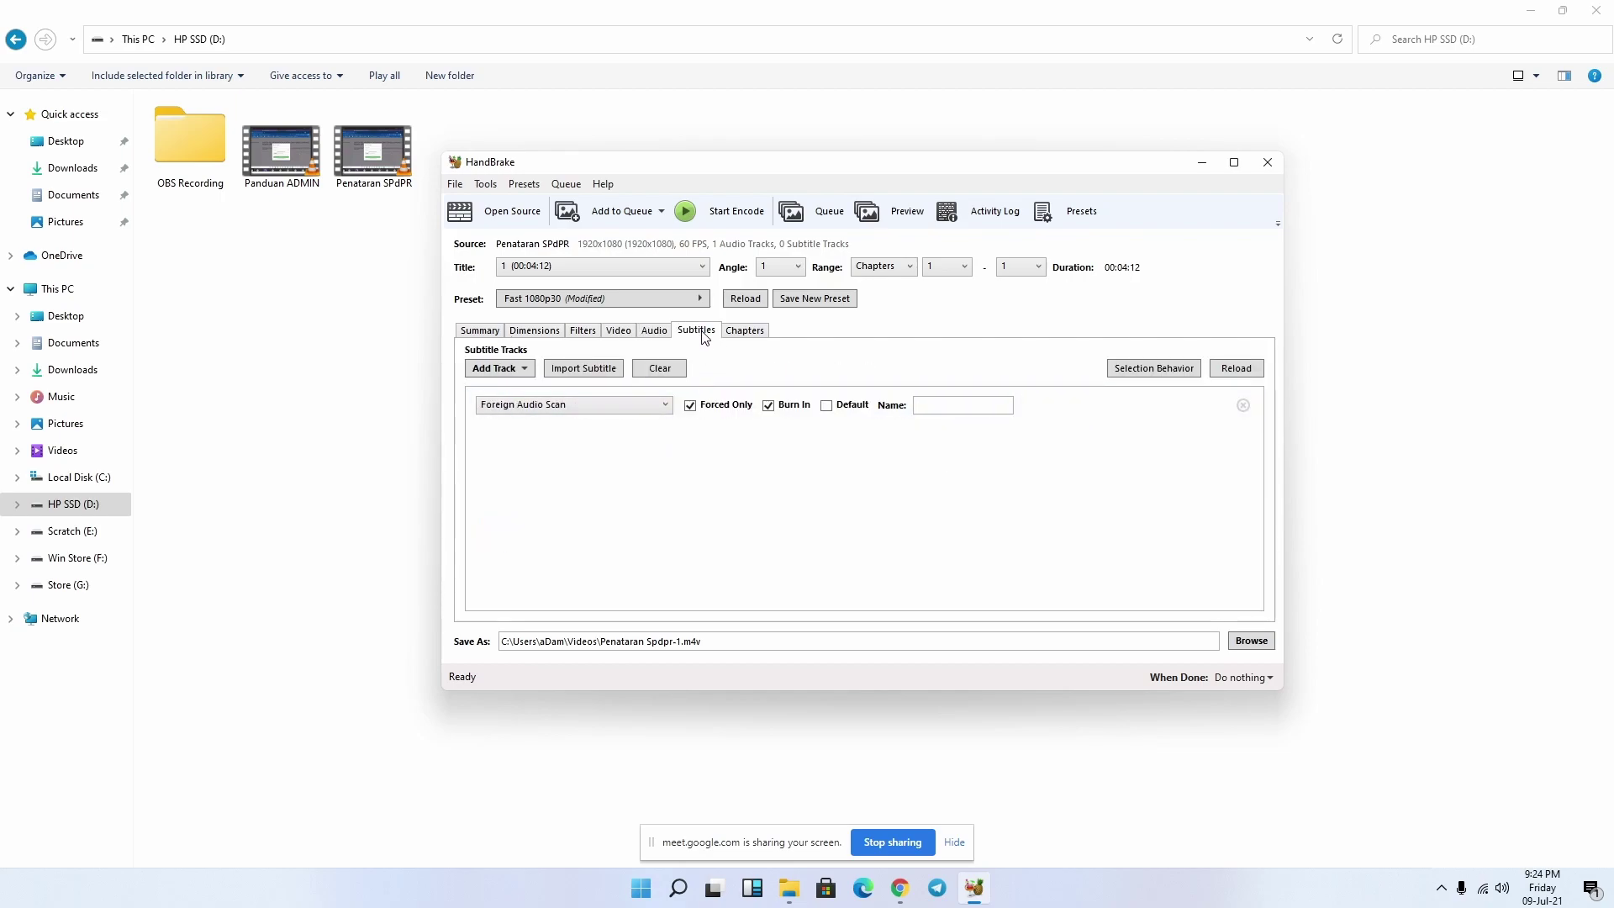
pyautogui.click(749, 335)
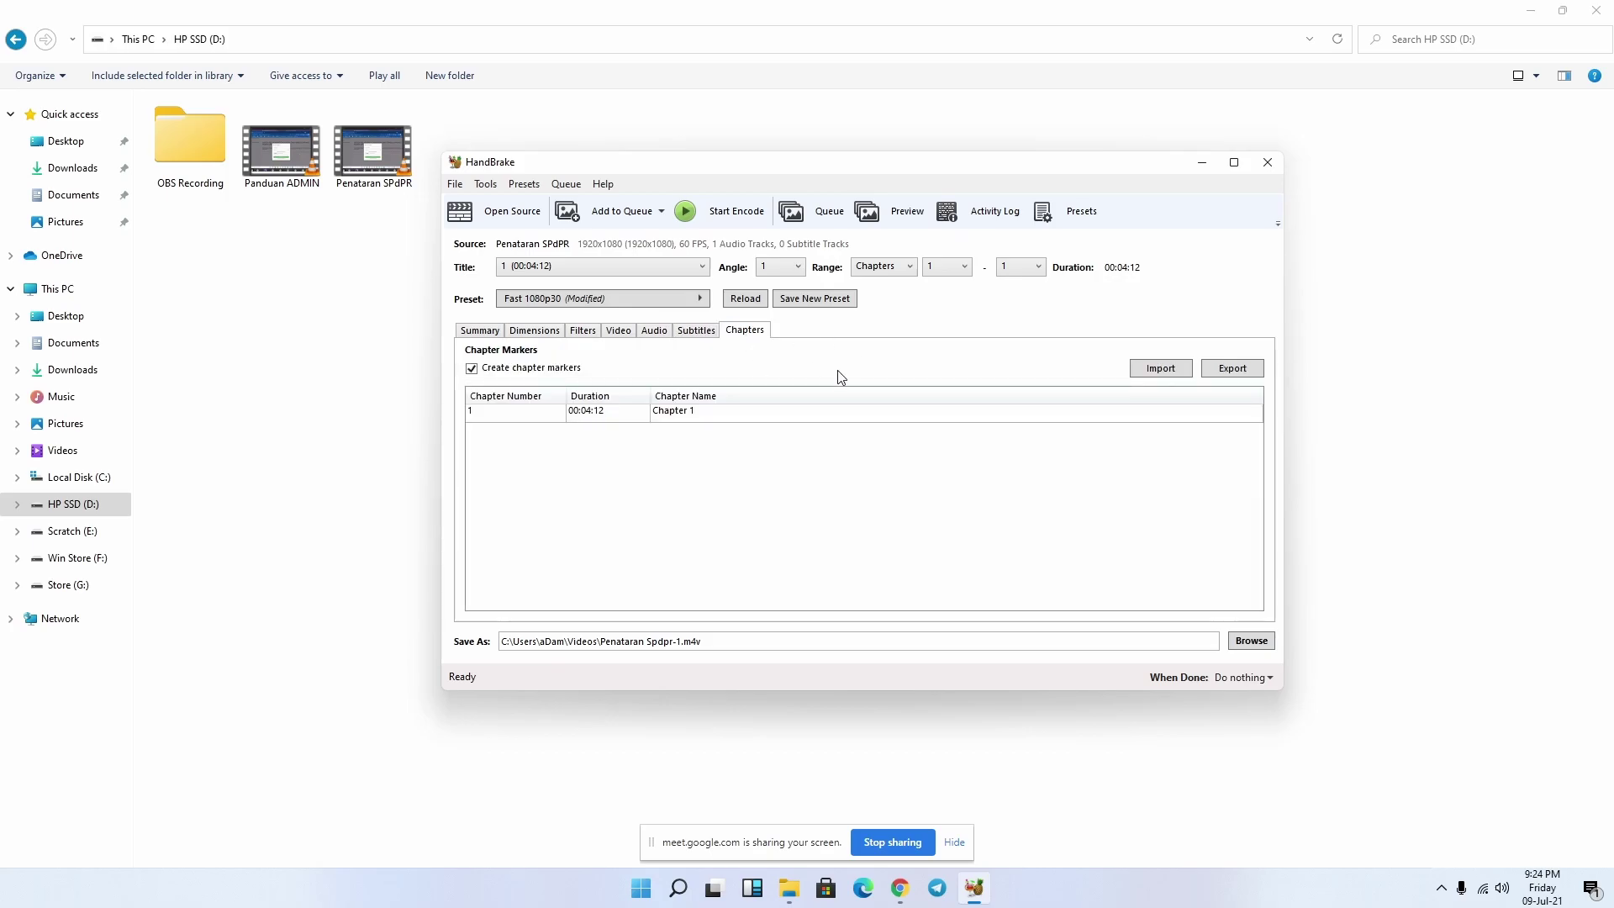
pyautogui.click(468, 336)
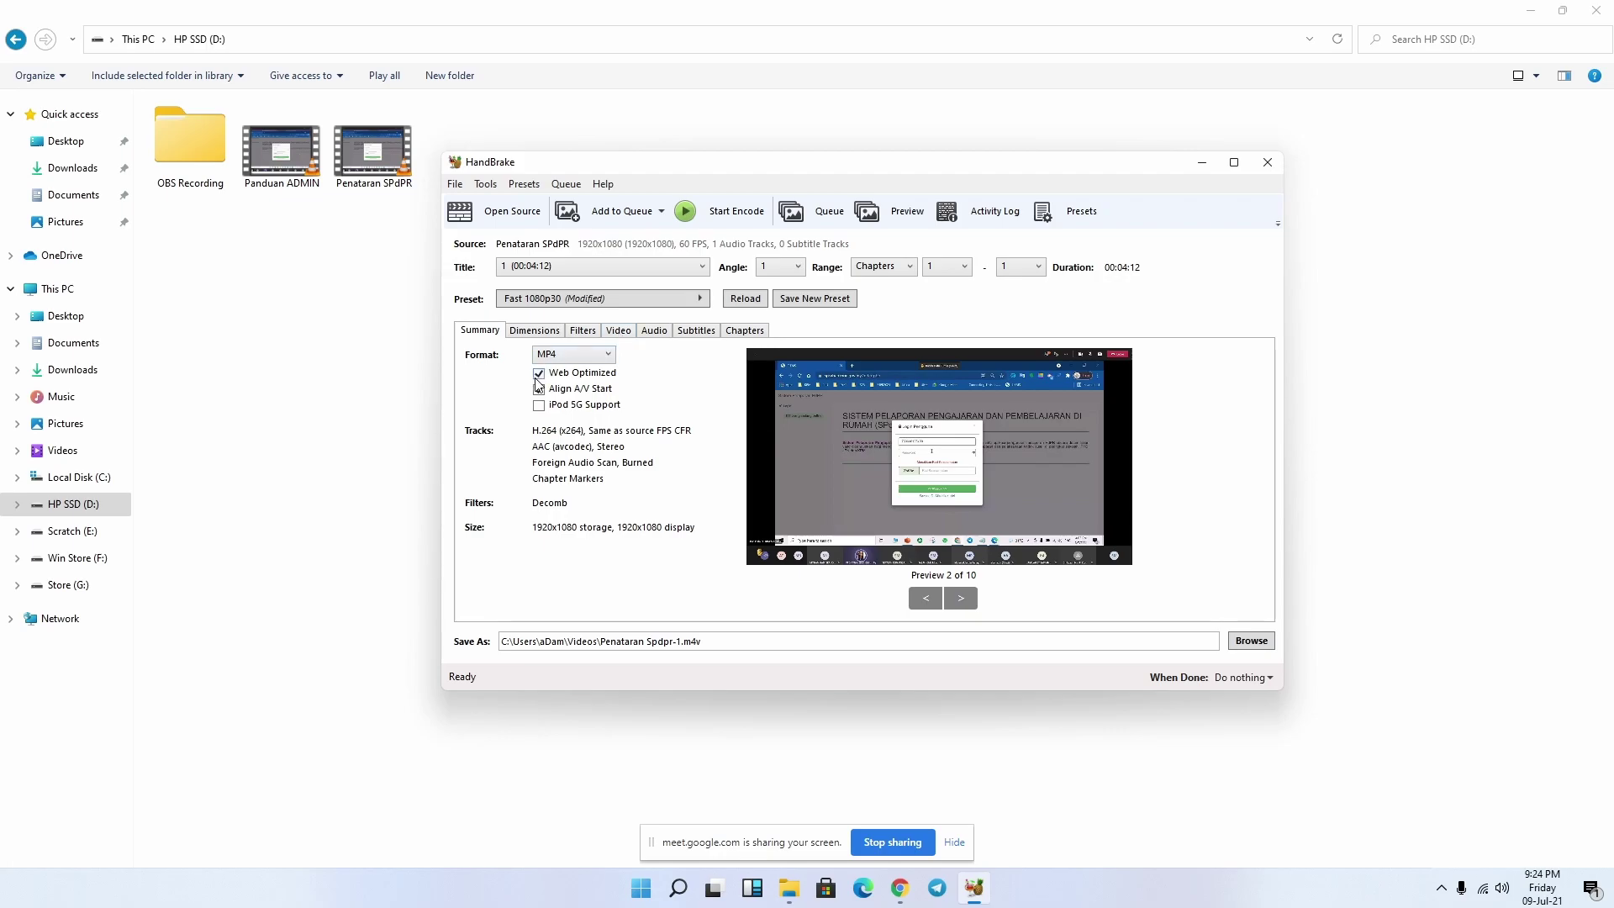
pyautogui.click(632, 340)
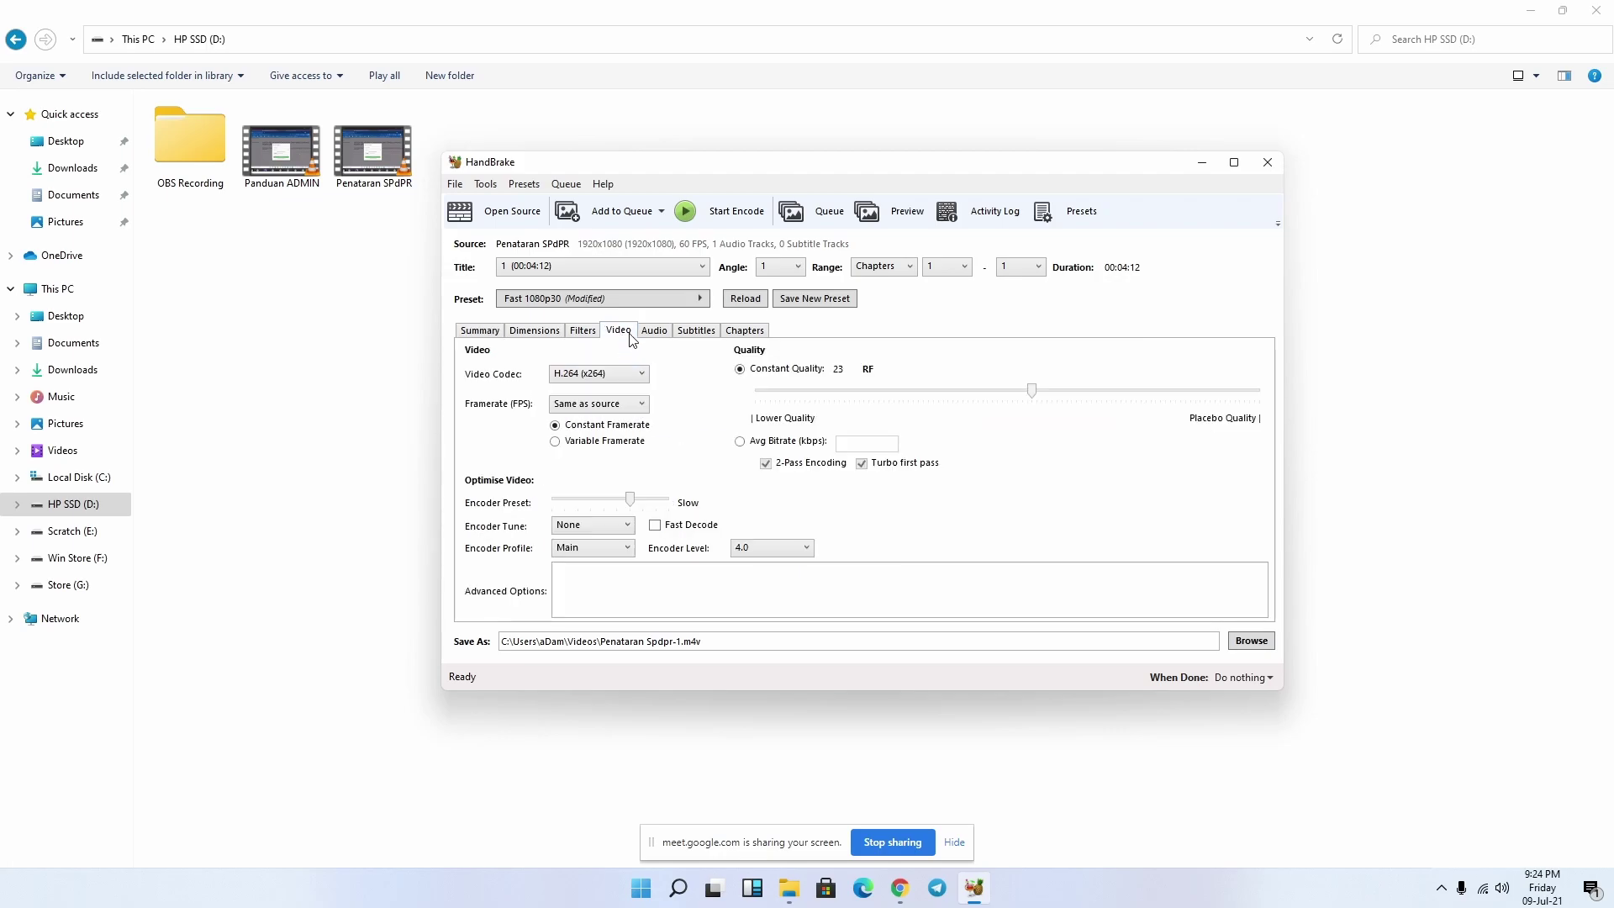
pyautogui.click(619, 409)
pyautogui.click(605, 424)
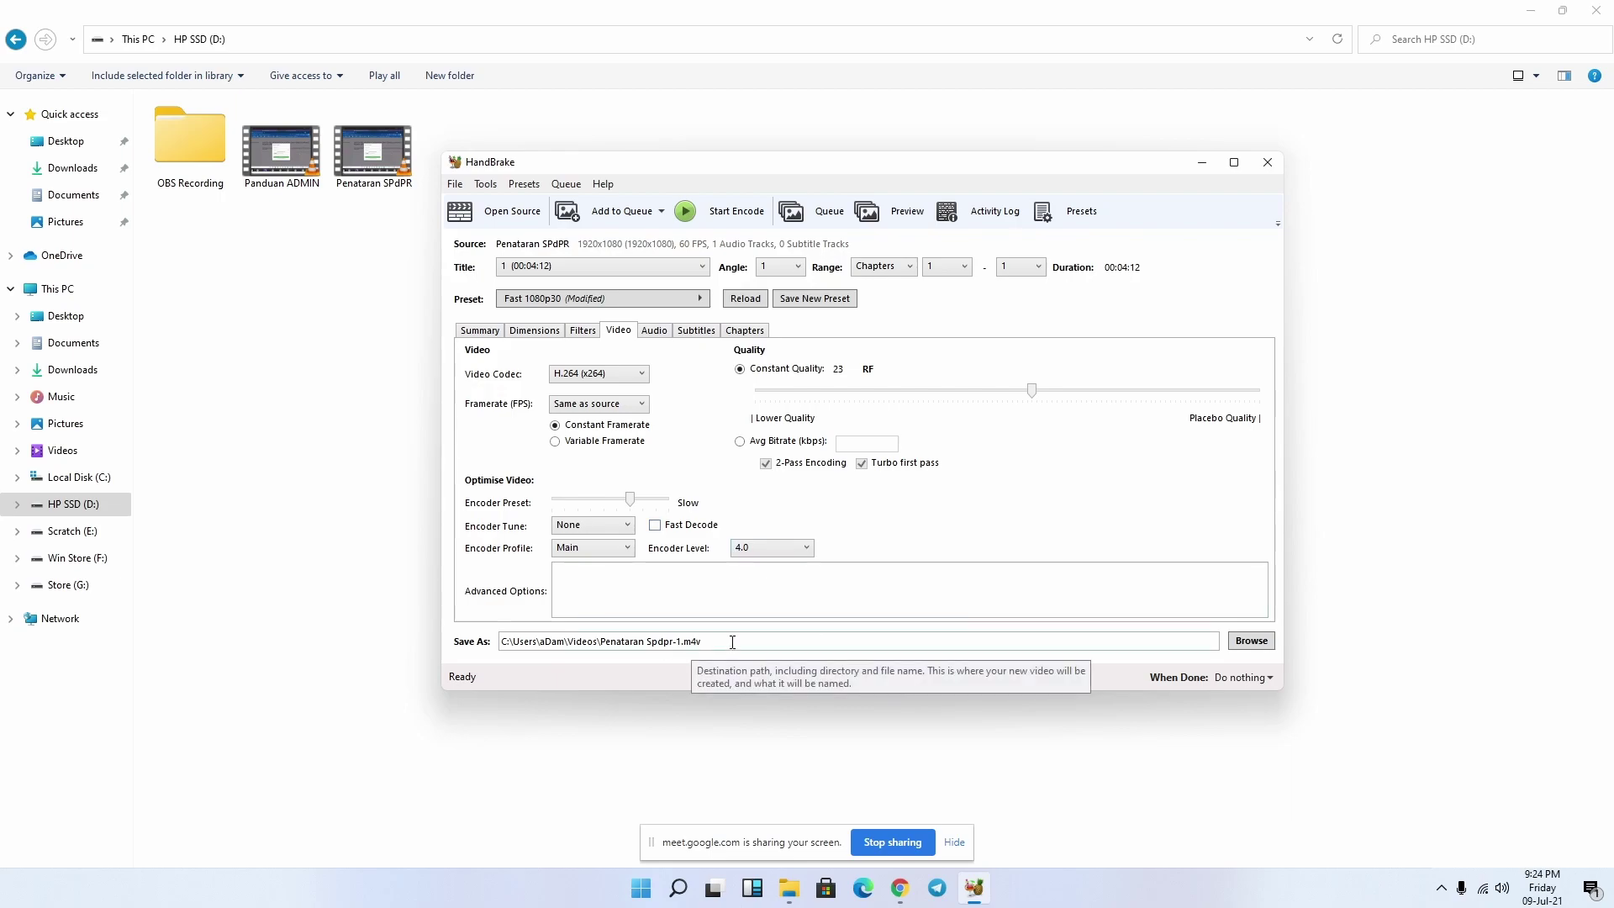
# - Set the output destination to the Desktop with the file name Penataran SPdPR and change the extension to .mp4
pyautogui.click(1250, 641)
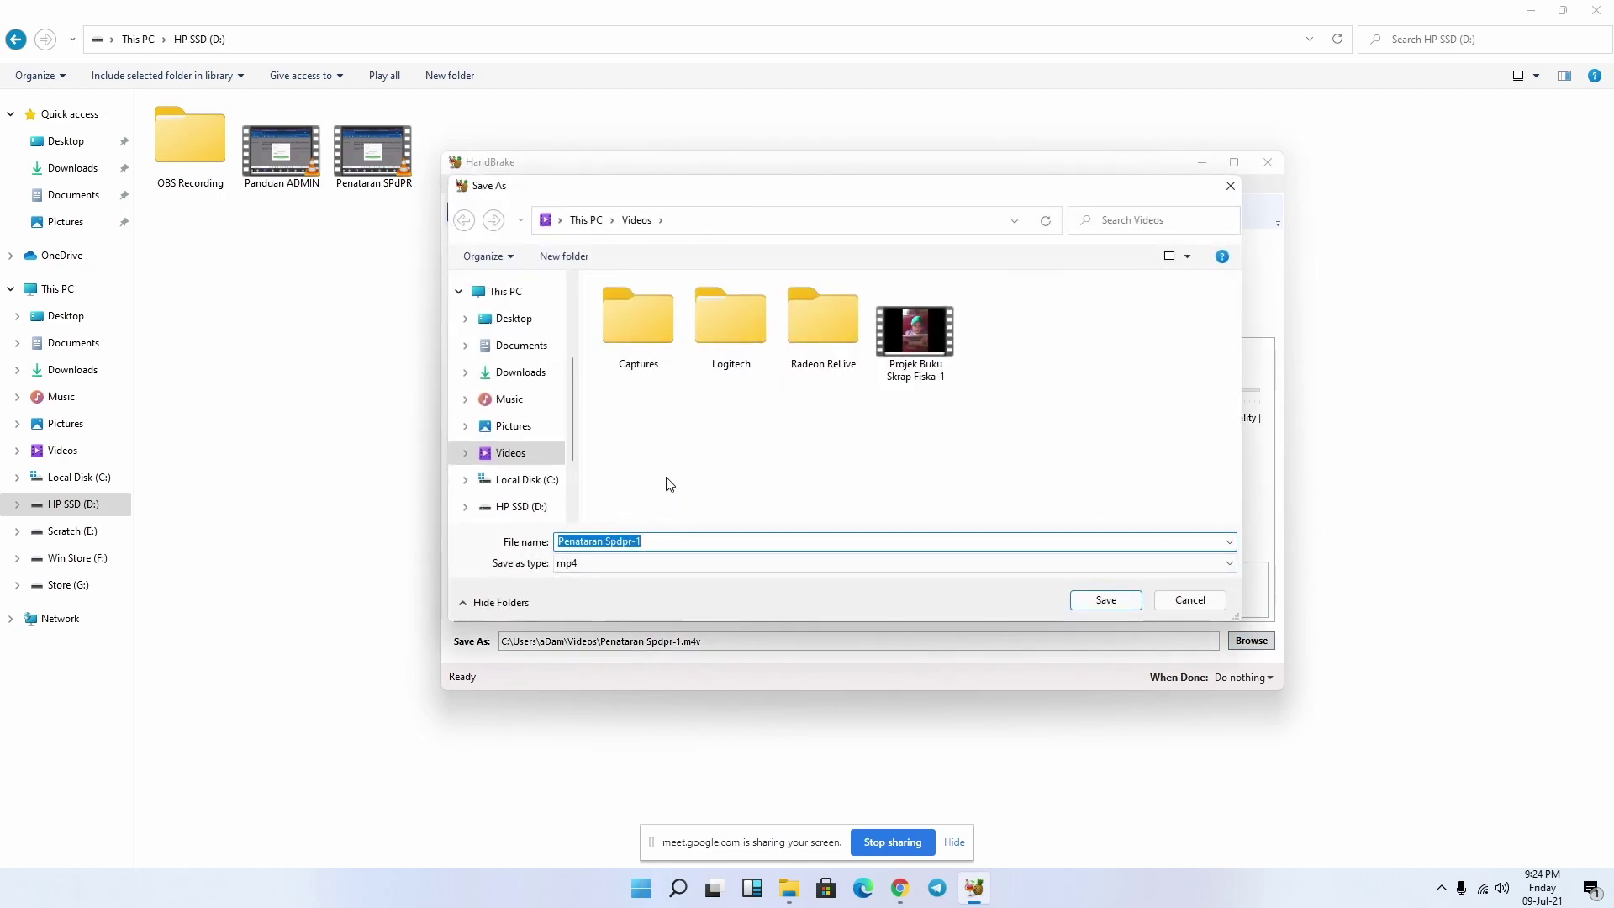
pyautogui.click(532, 323)
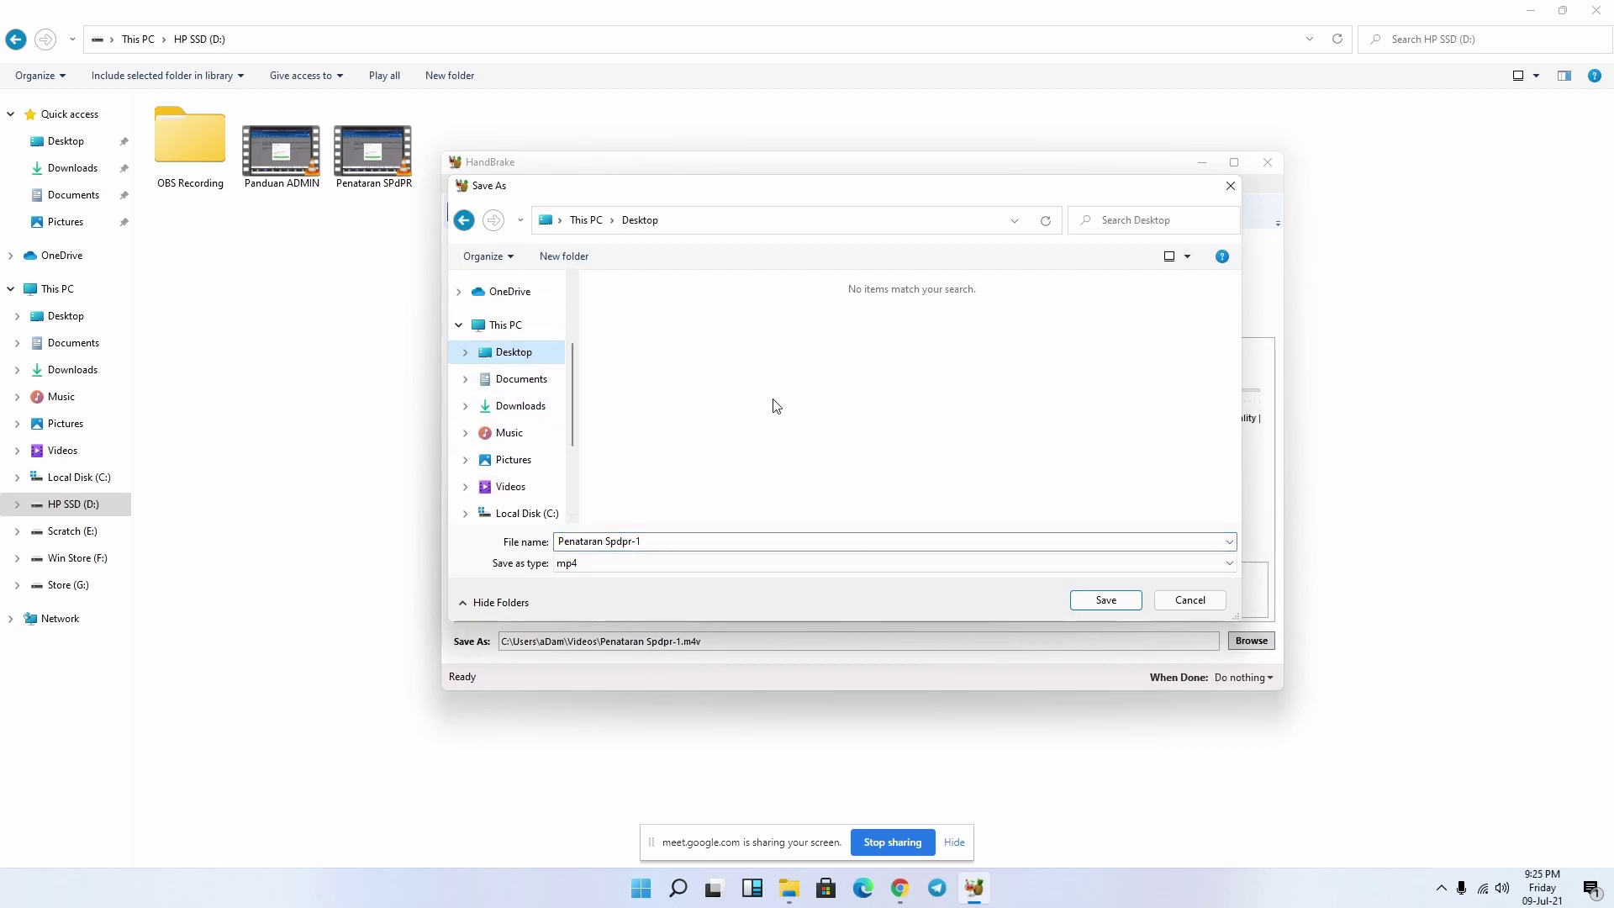
pyautogui.click(644, 541)
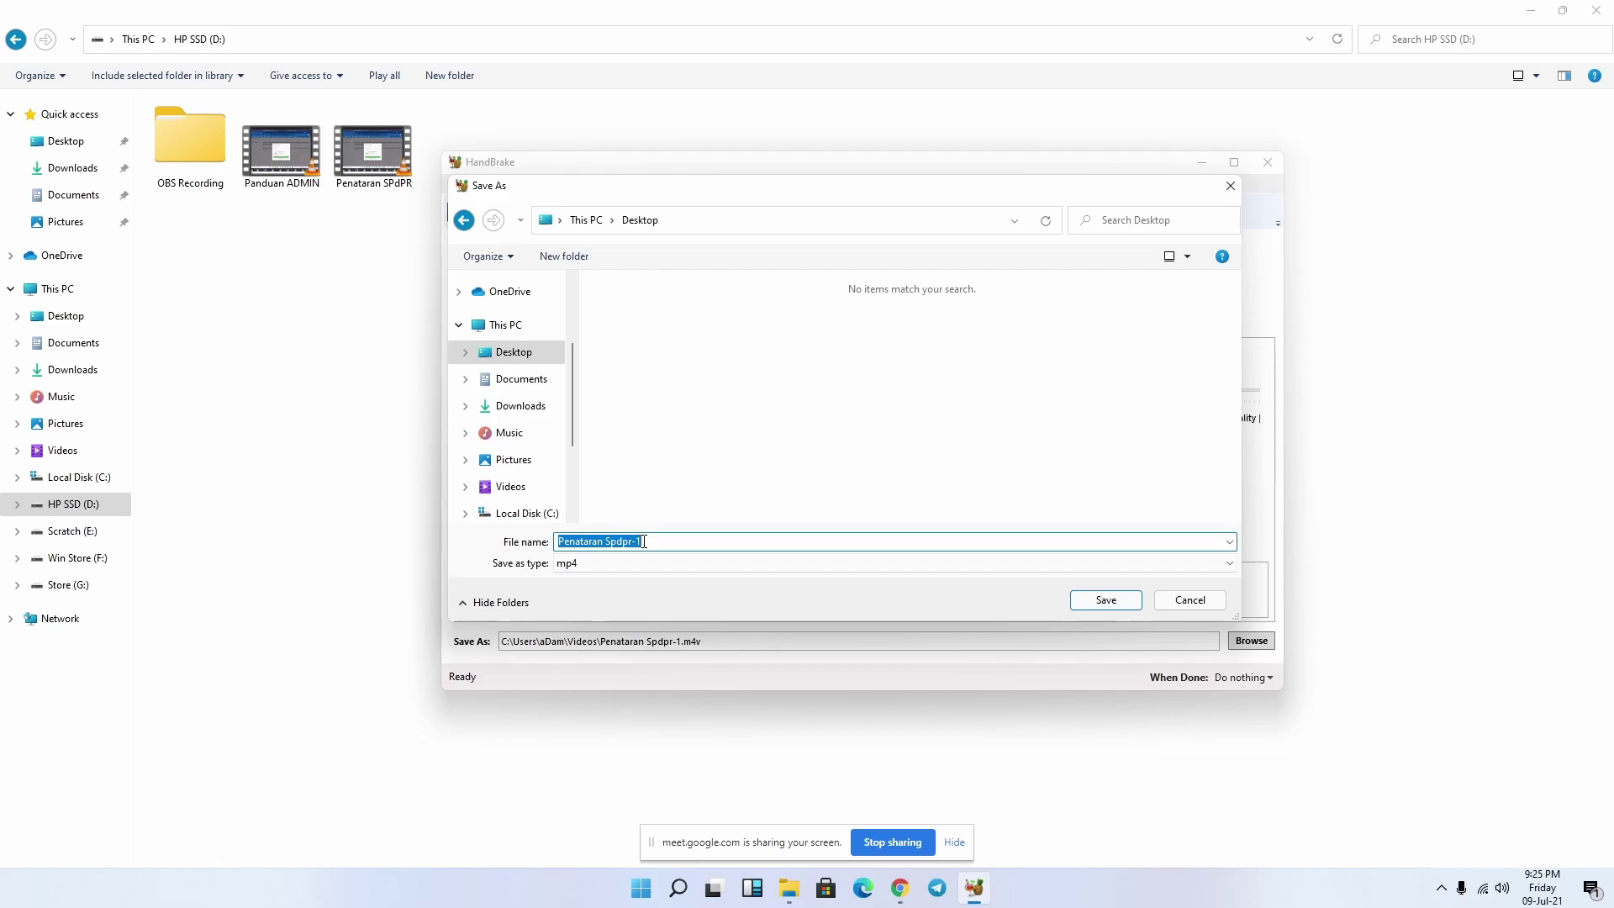
pyautogui.write('Penataran SPdPR')
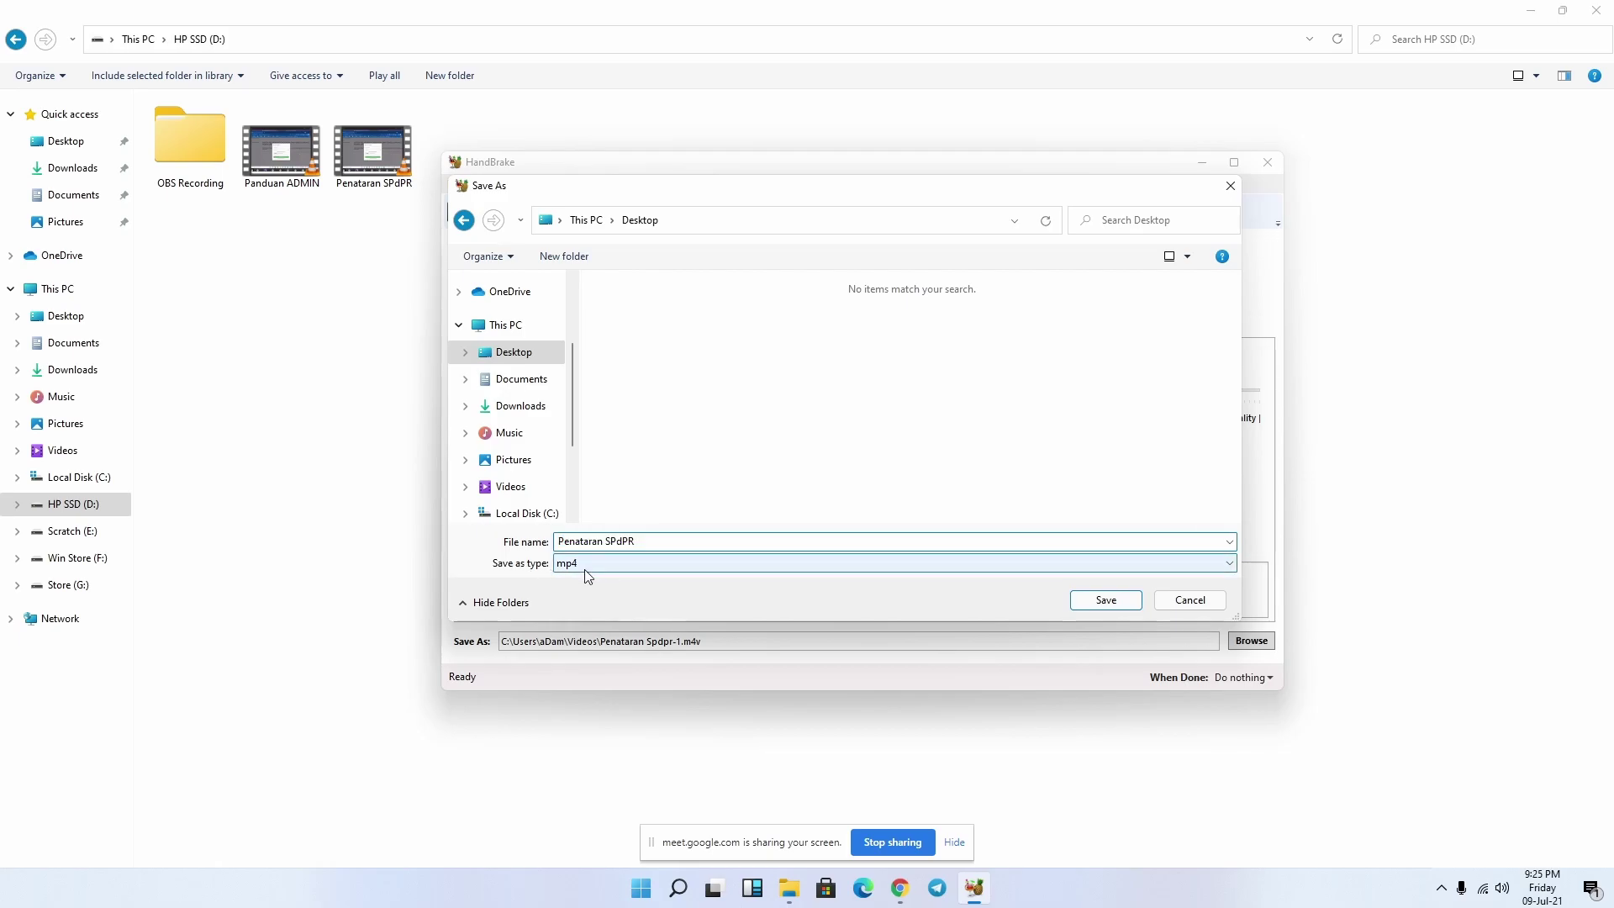
pyautogui.click(1084, 603)
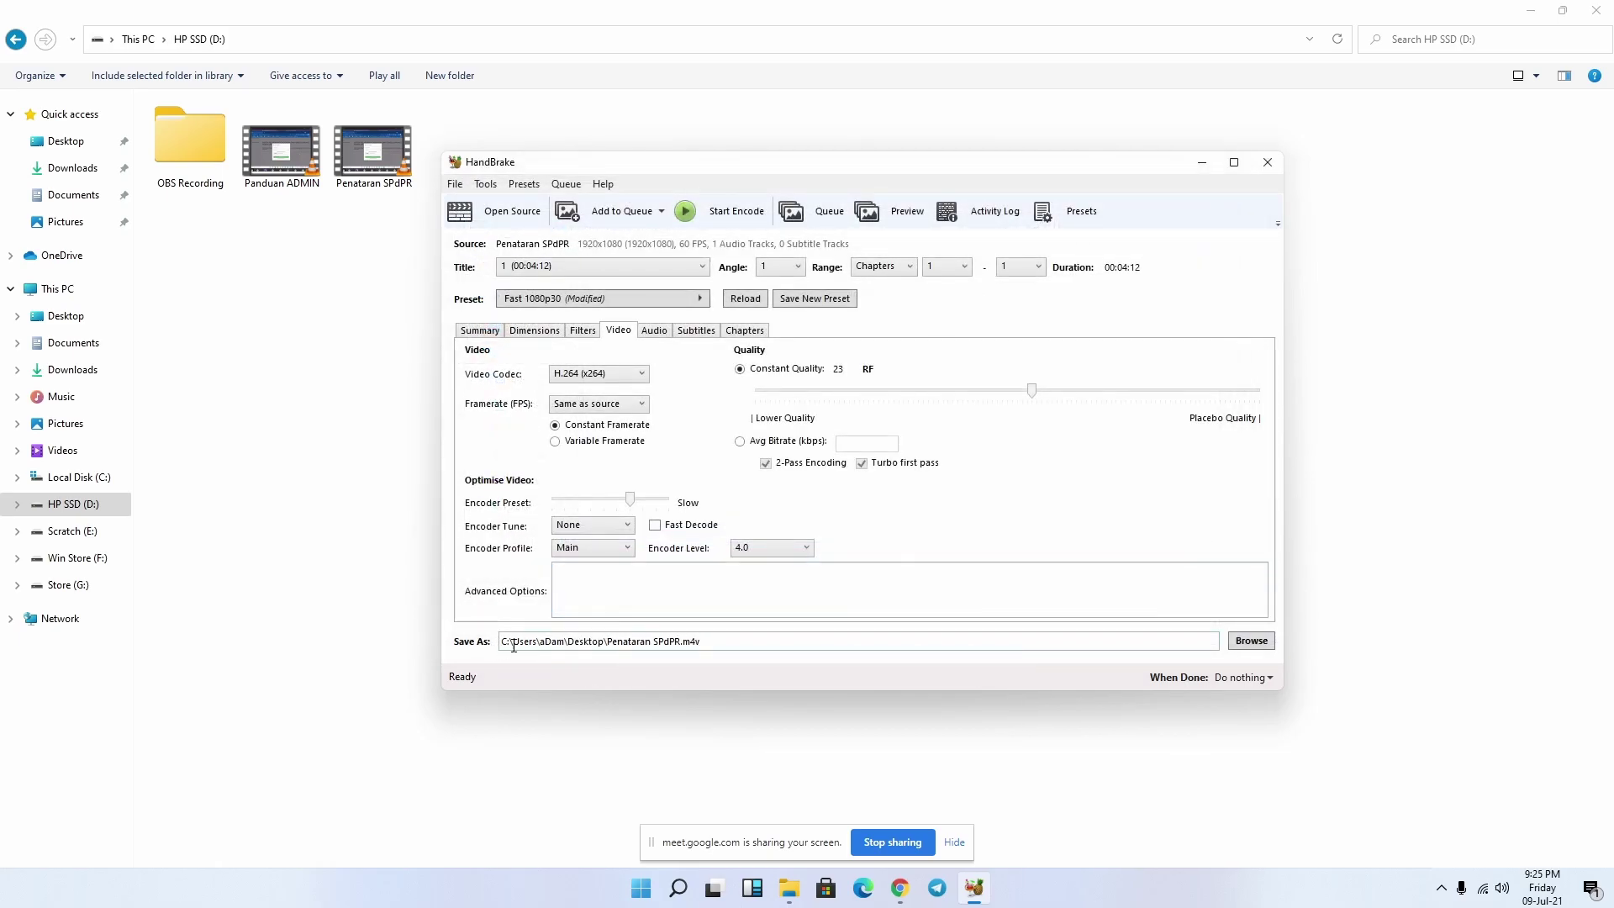
pyautogui.click(704, 641)
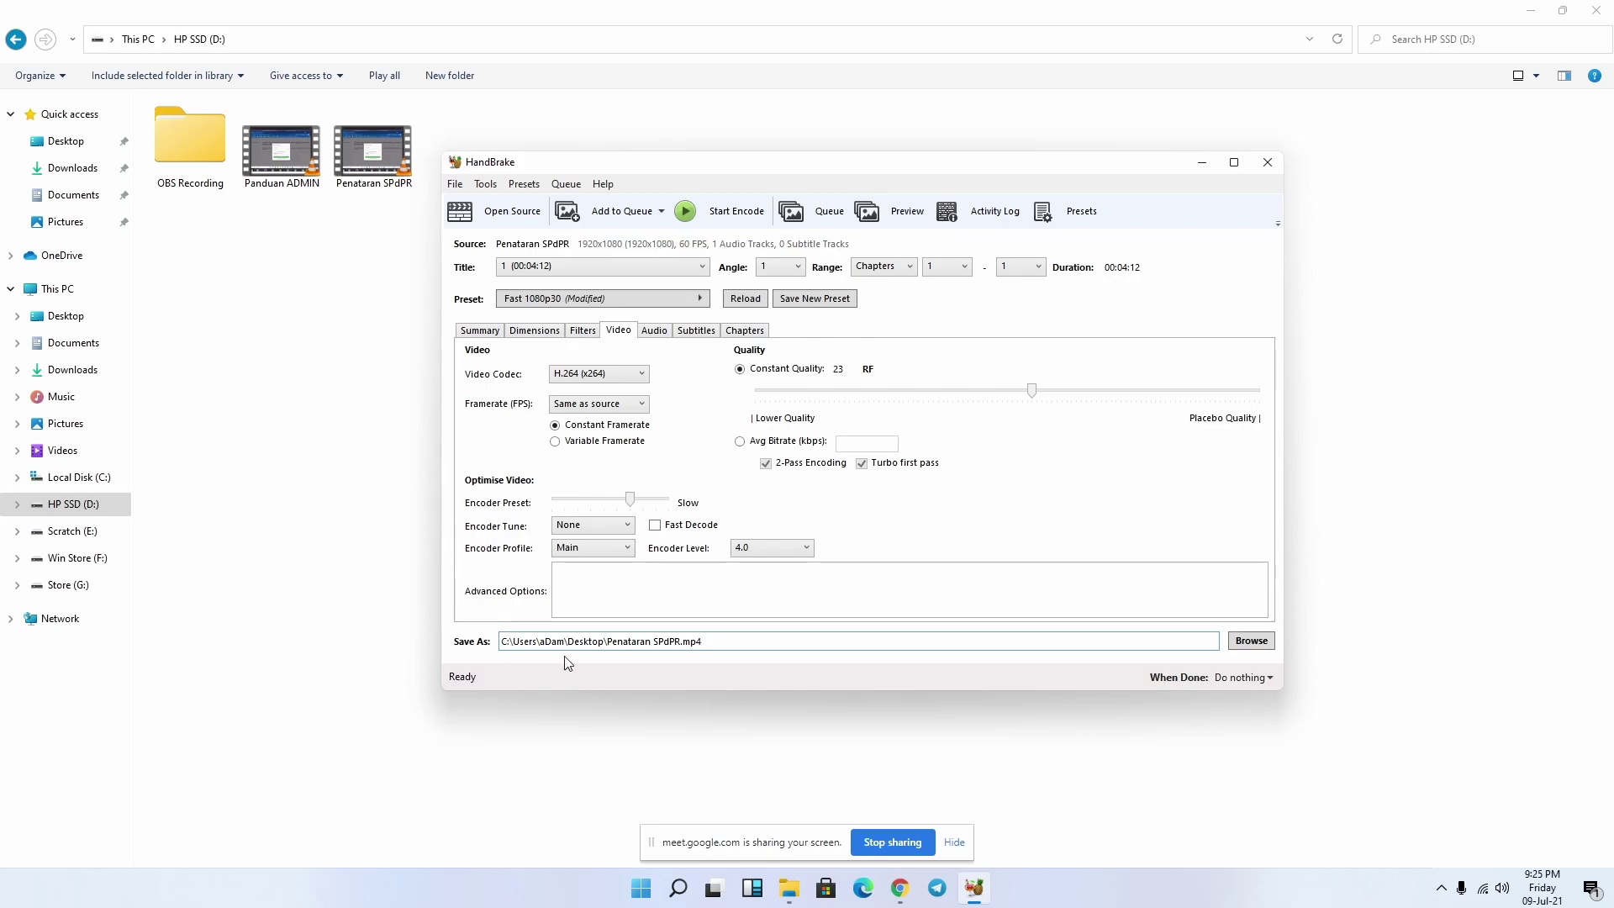
# - Start encoding the video and wait for the queue to finish
pyautogui.click(724, 216)
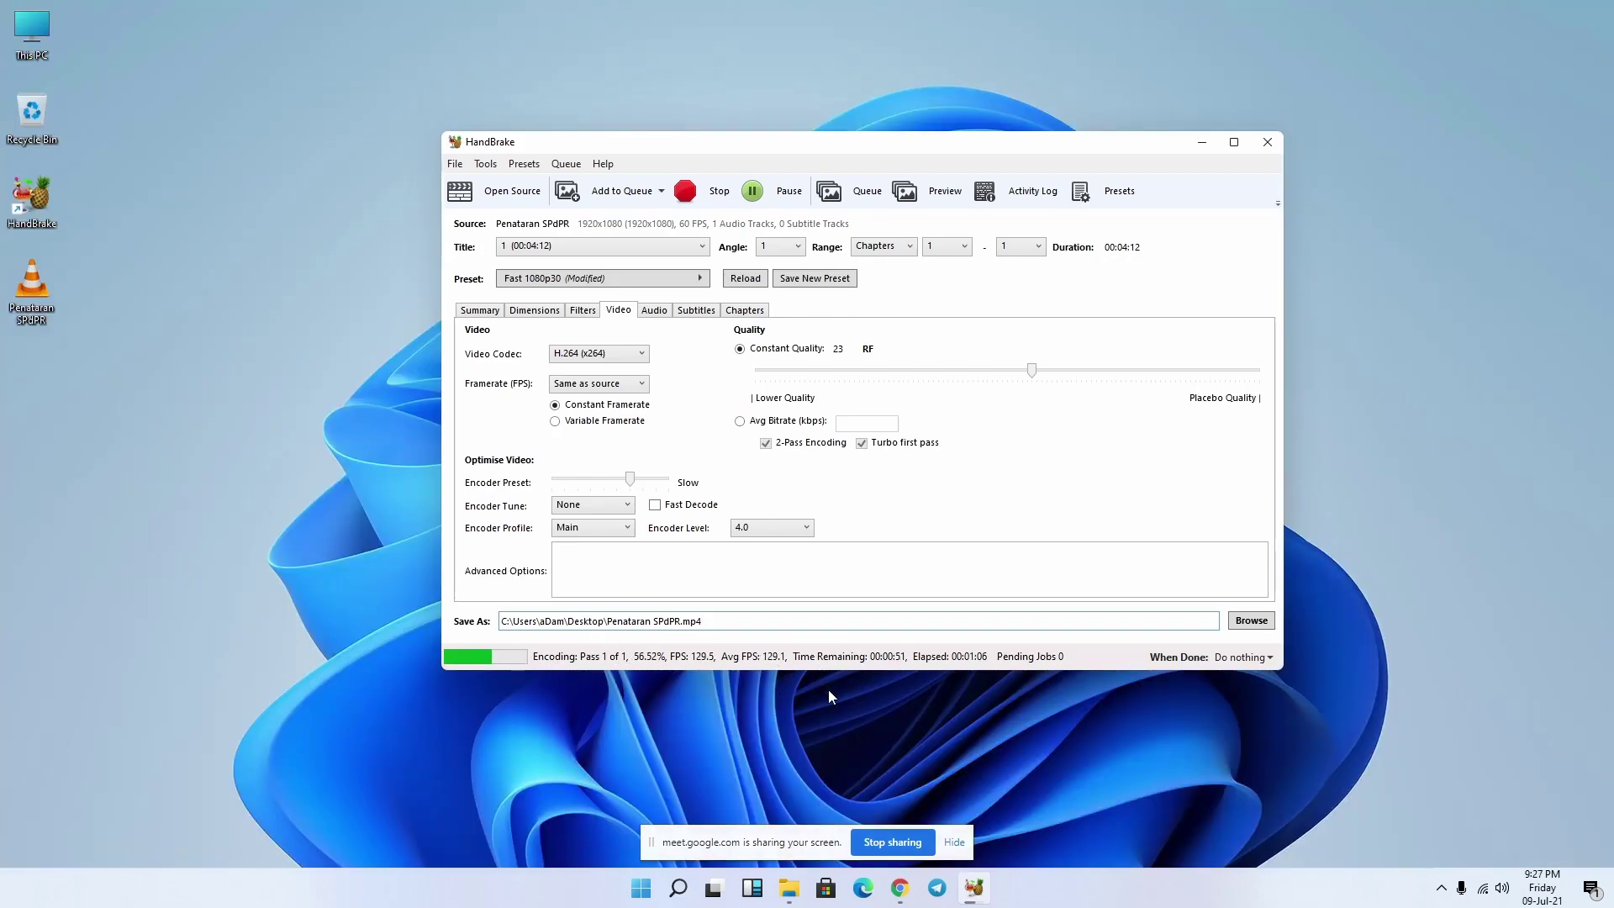
pyautogui.moveTo(901, 893)
pyautogui.click(1409, 215)
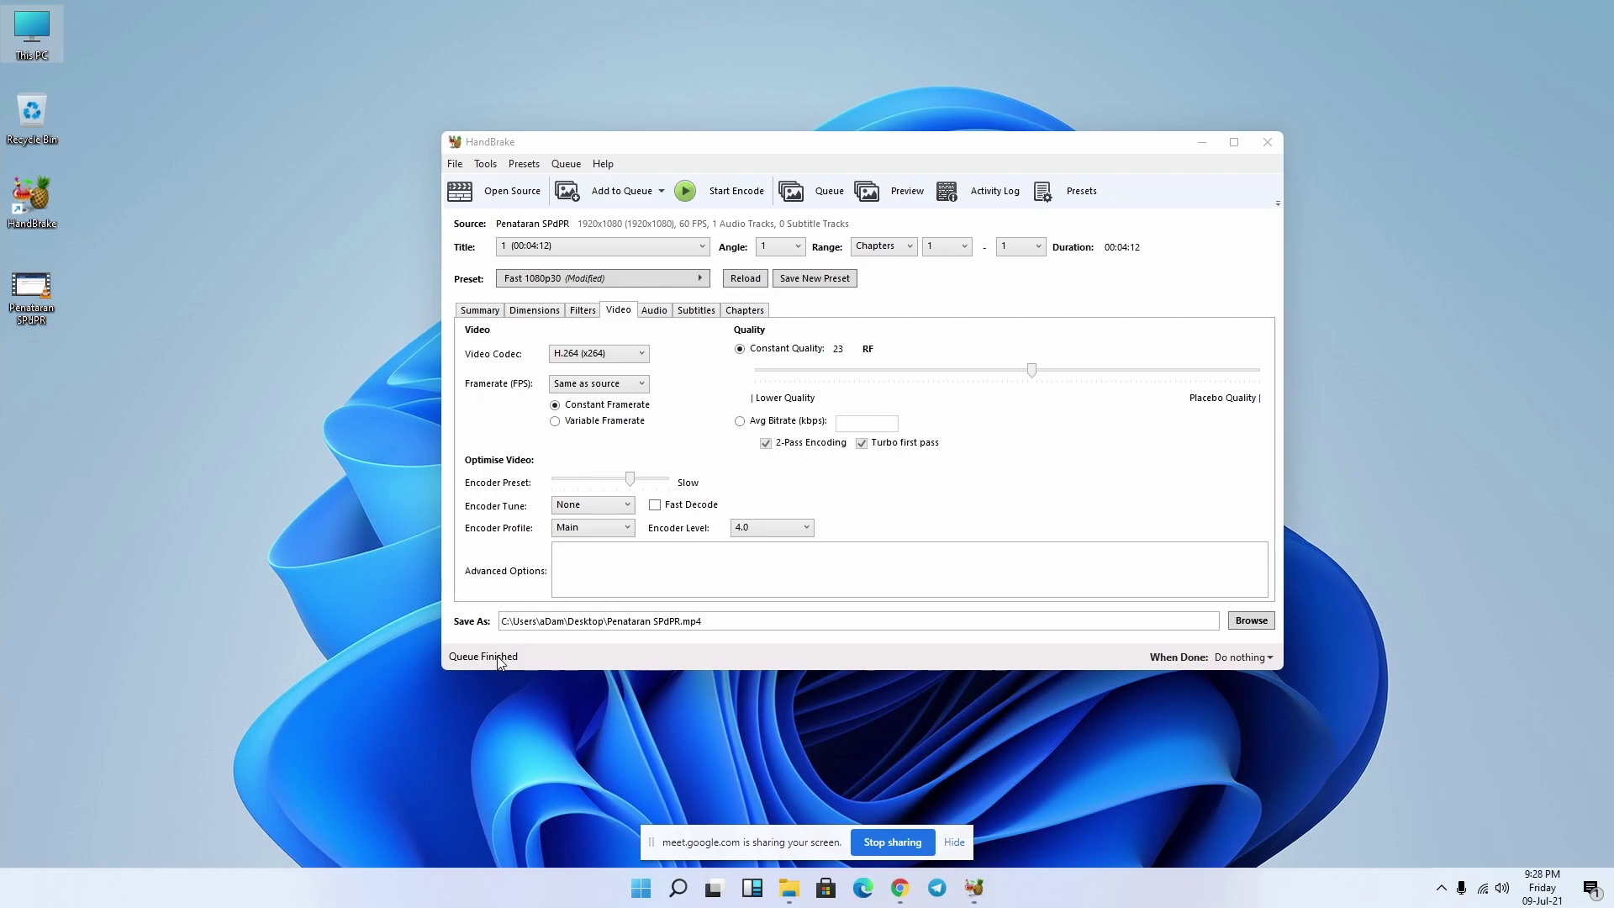
pyautogui.moveTo(655, 143); pyautogui.dragTo(666, 141)
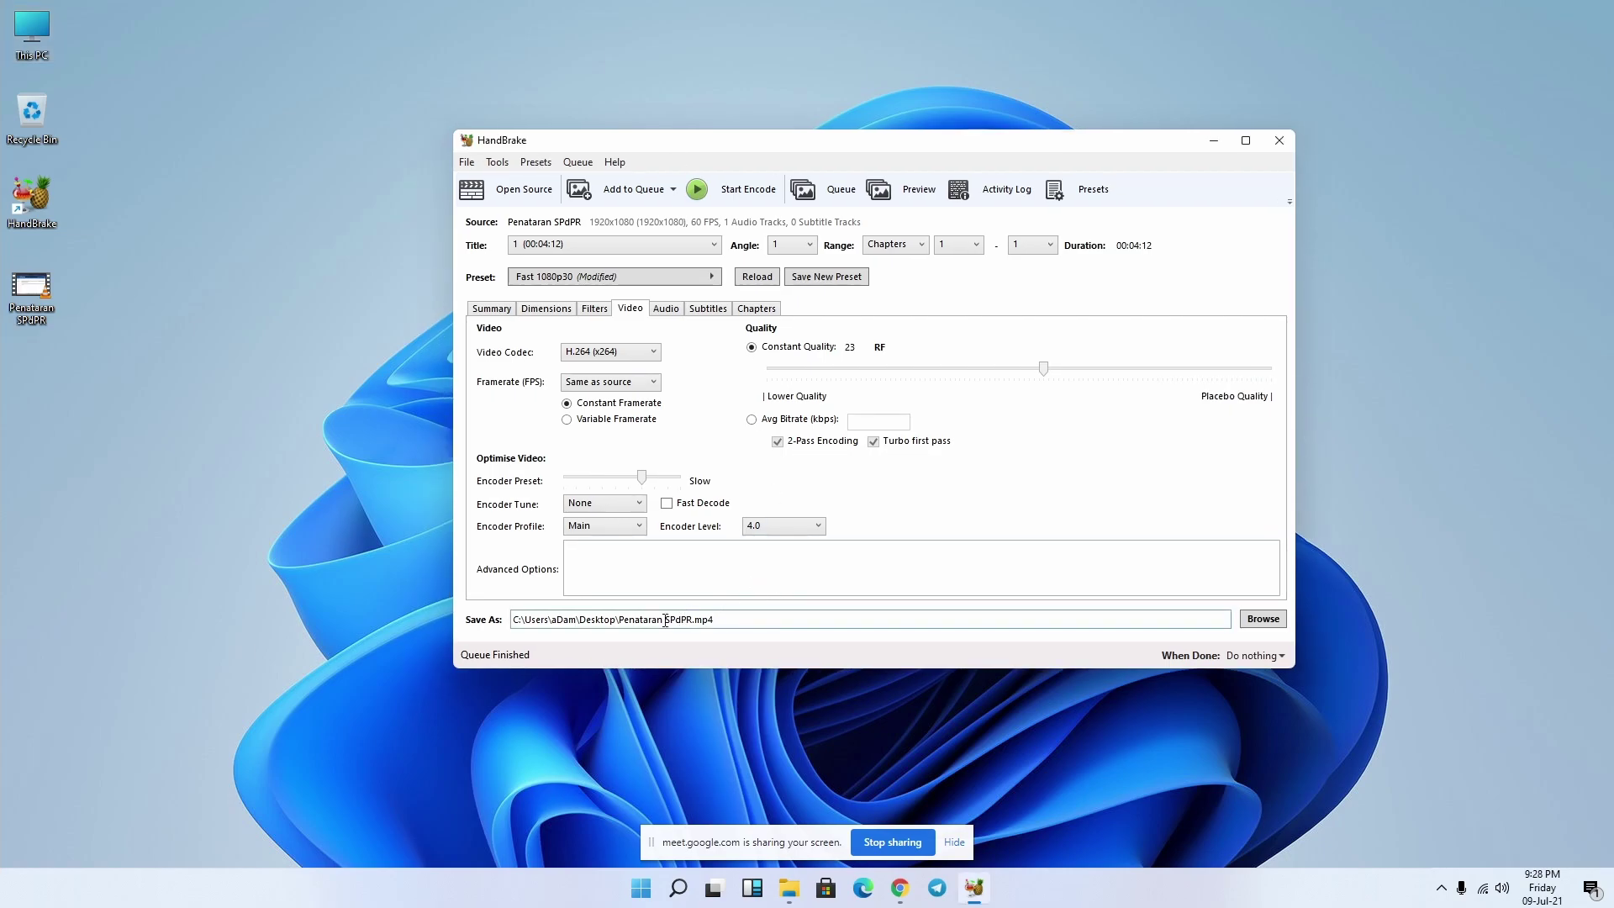
pyautogui.click(854, 623)
# - Move the encoded Penataran SPdPR file to an open area of the desktop and open its properties to check the file size
pyautogui.moveTo(44, 291); pyautogui.dragTo(609, 123)
pyautogui.click(1213, 141)
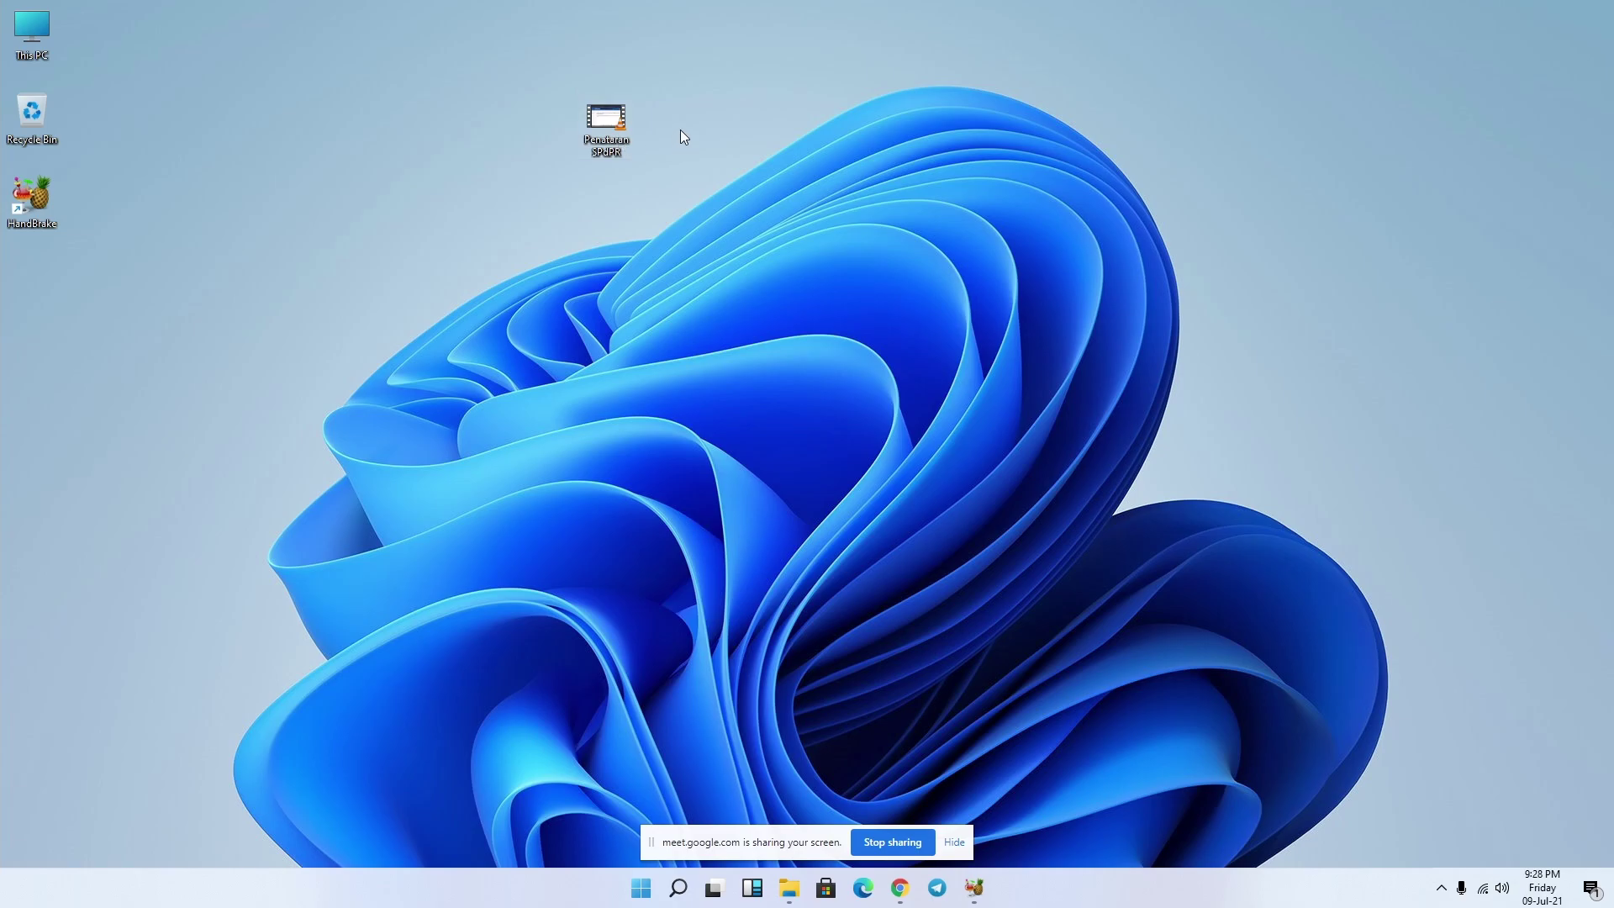
pyautogui.rightClick(611, 135)
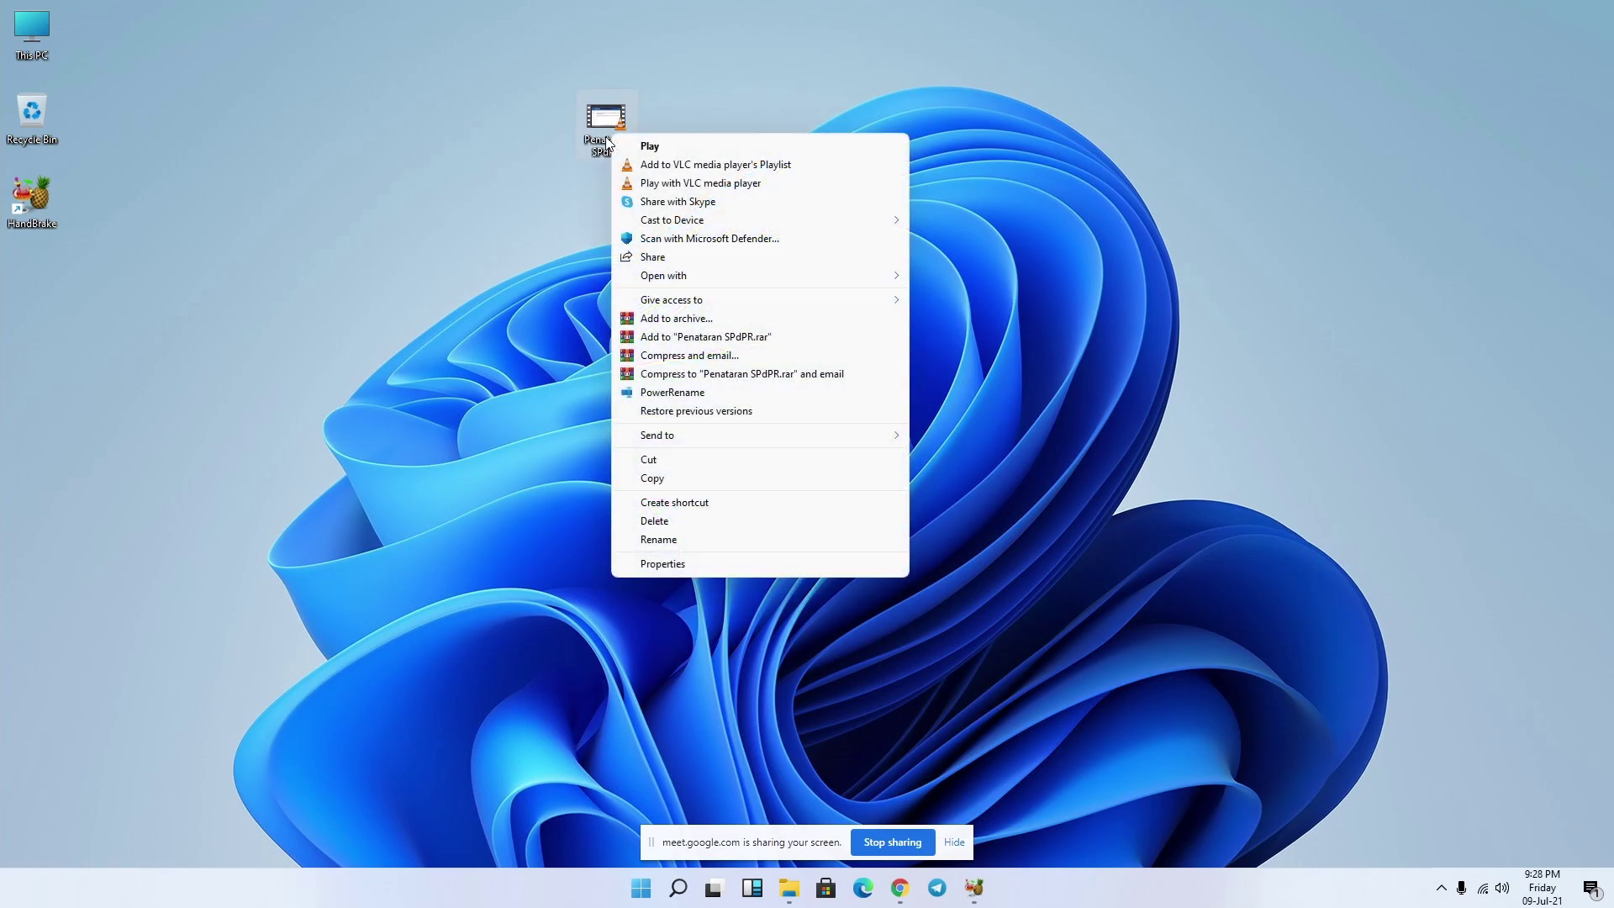
pyautogui.click(671, 564)
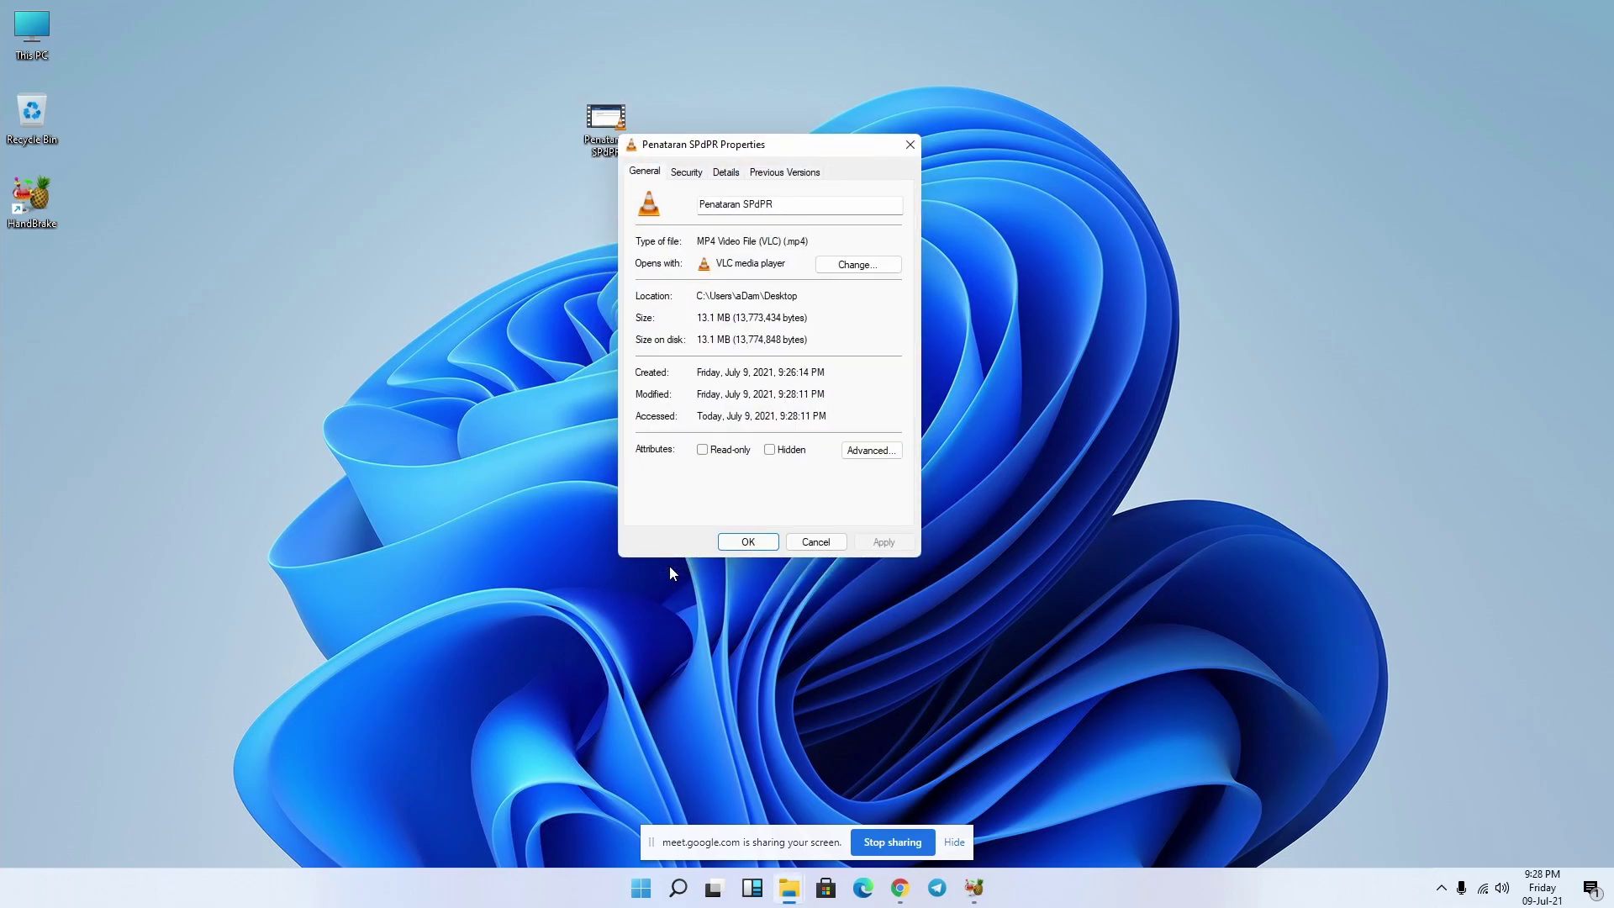